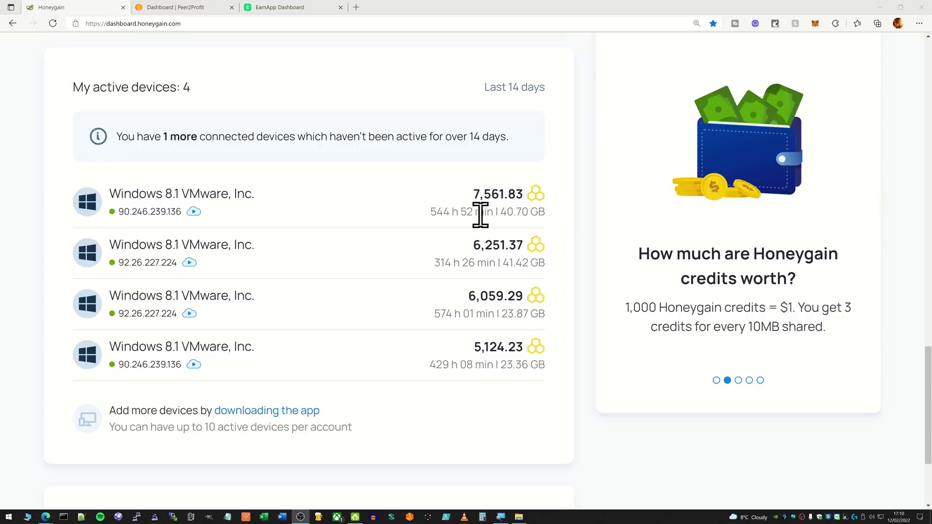
Highlight the first Honeygain device's 544 hours and shared GB, then view the Peer2Profit dashboard ($5.58).
drag(431, 211, 542, 213)
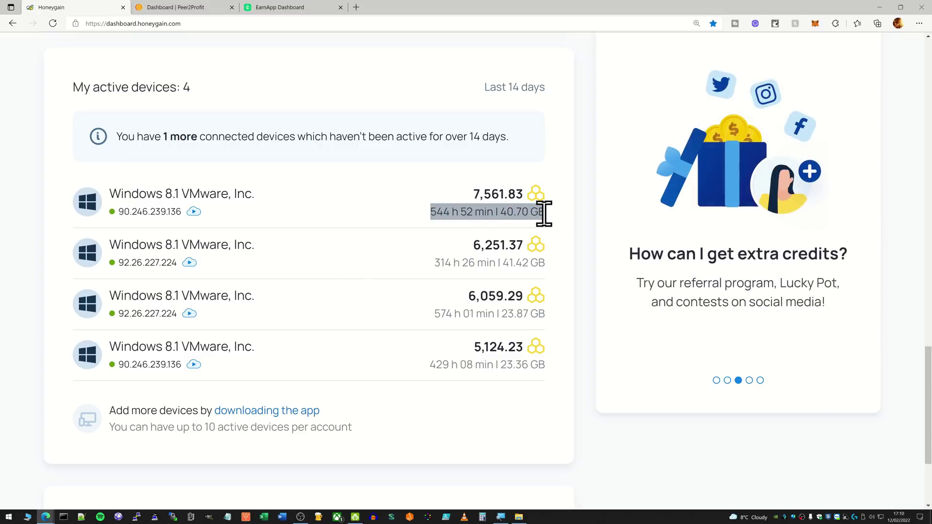
drag(430, 213, 472, 213)
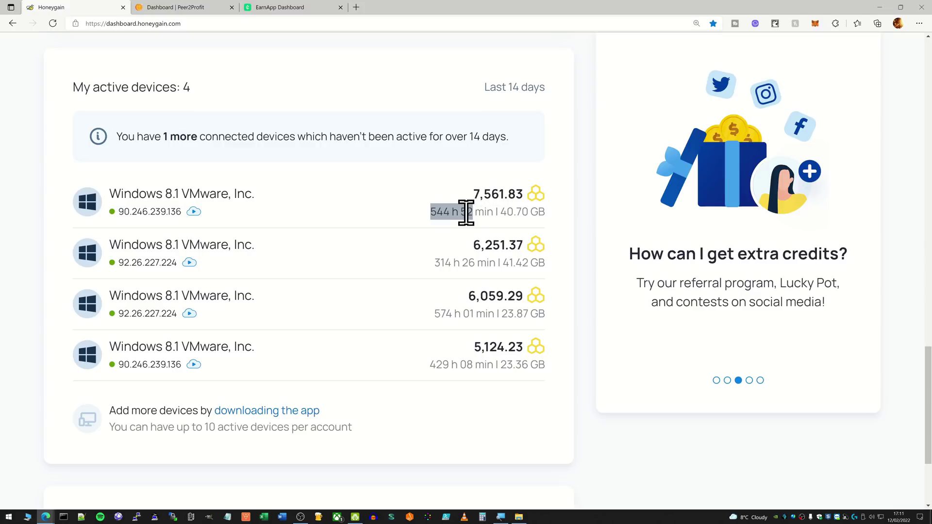
click(429, 213)
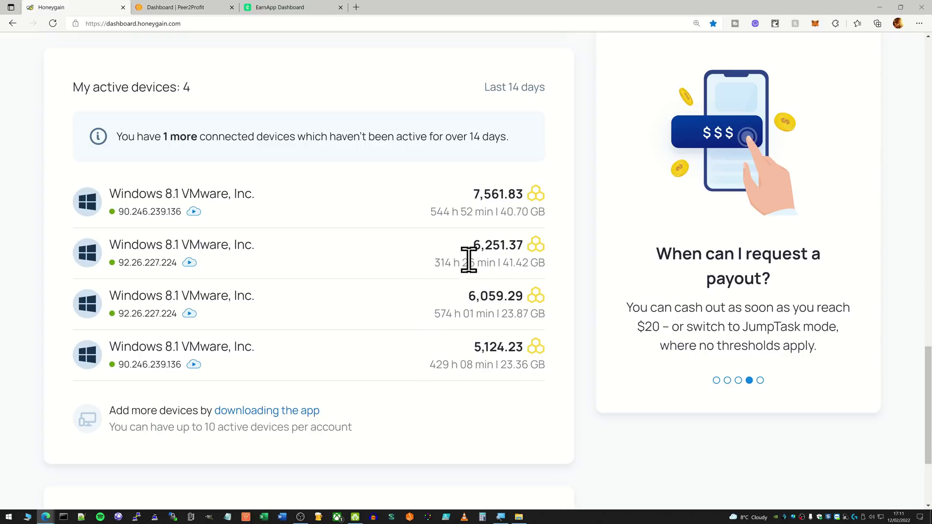
click(172, 6)
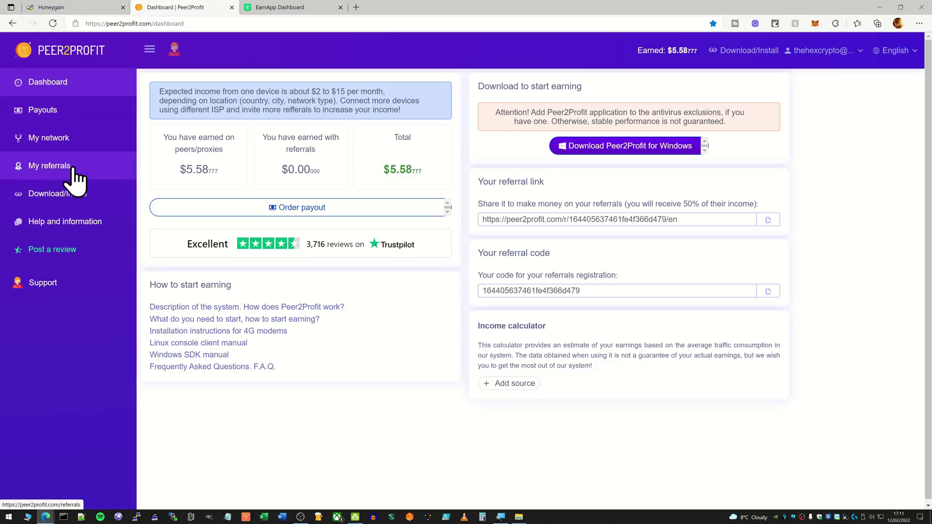
List Peer2Profit's two online Windows peers, highlight the first peer's uptime, and return to the dashboard.
click(48, 140)
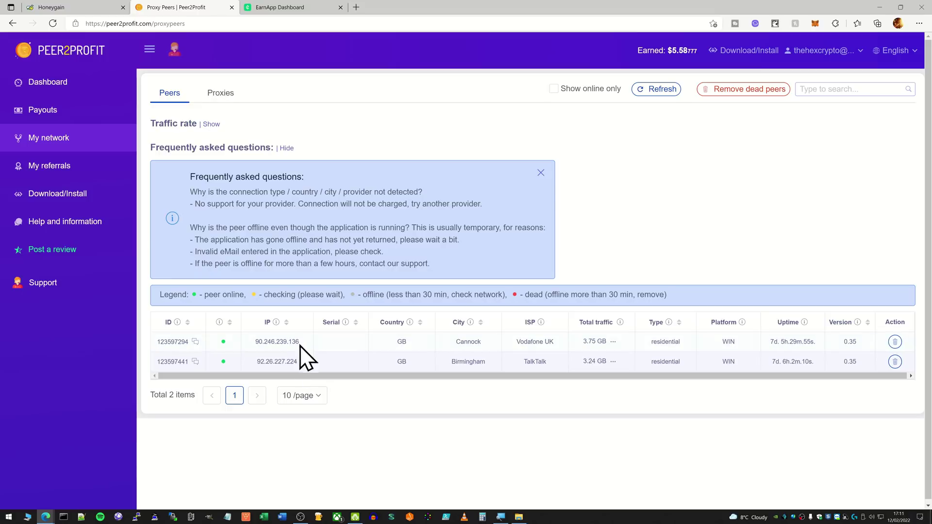
triple_click(793, 341)
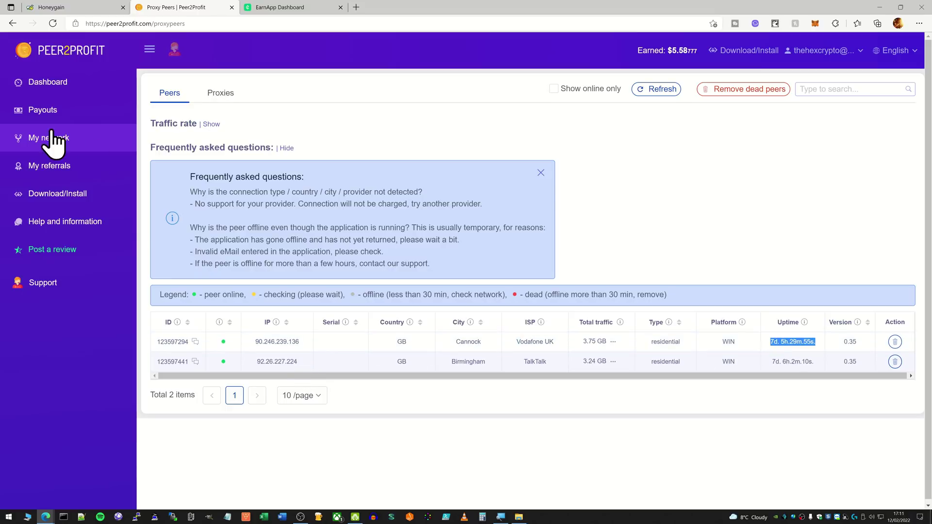
click(62, 80)
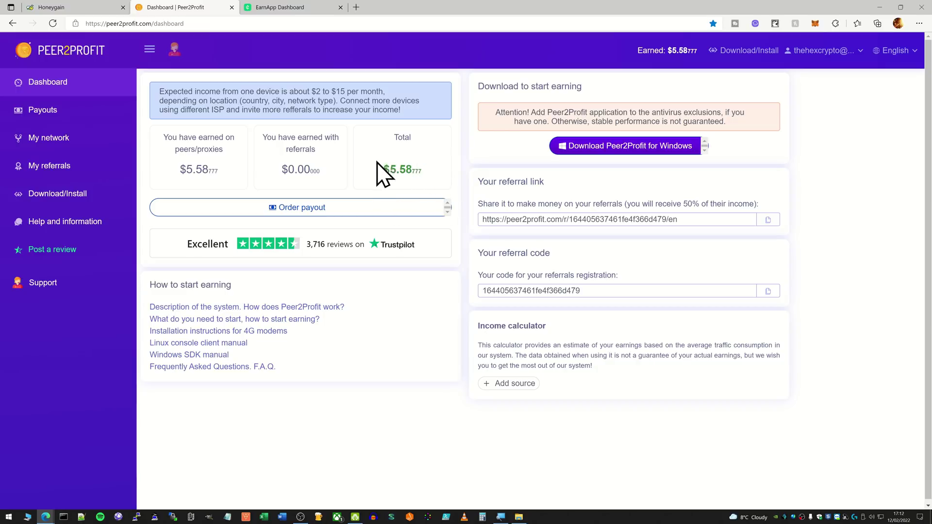
Compare Honeygain, Peer2Profit and EarnApp ($1.41, two devices), ending on Honeygain's active-devices list.
click(53, 11)
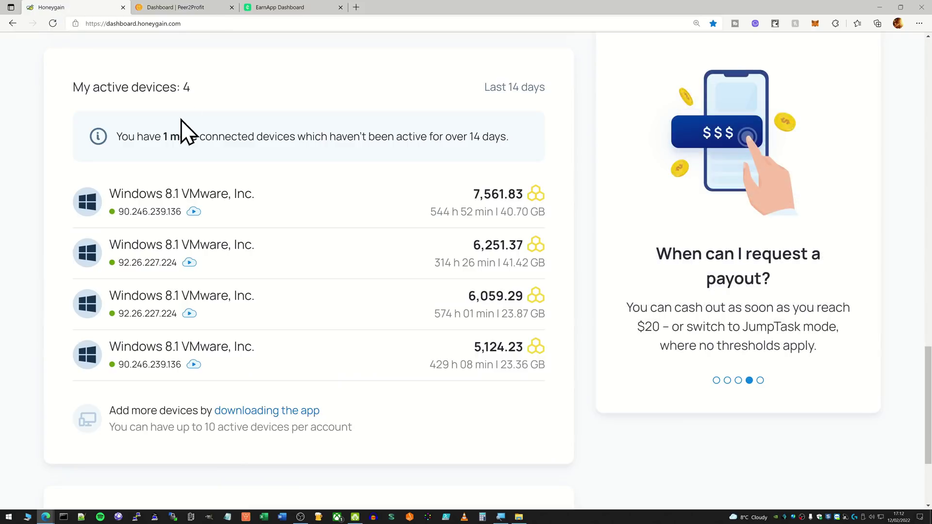
click(195, 7)
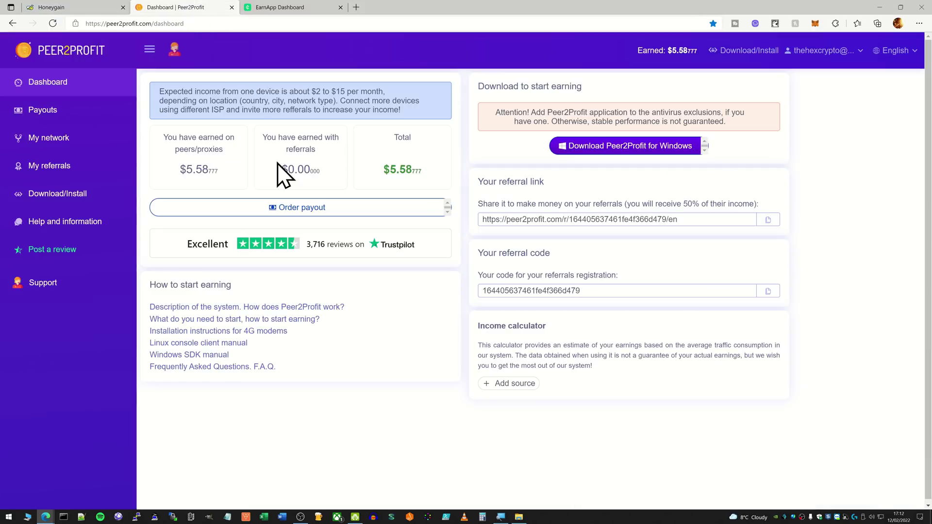
click(285, 11)
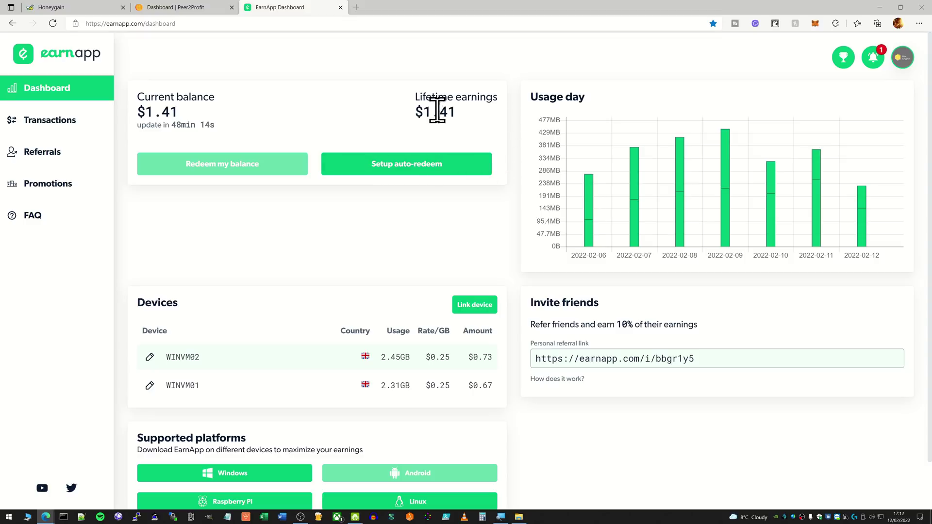
click(198, 9)
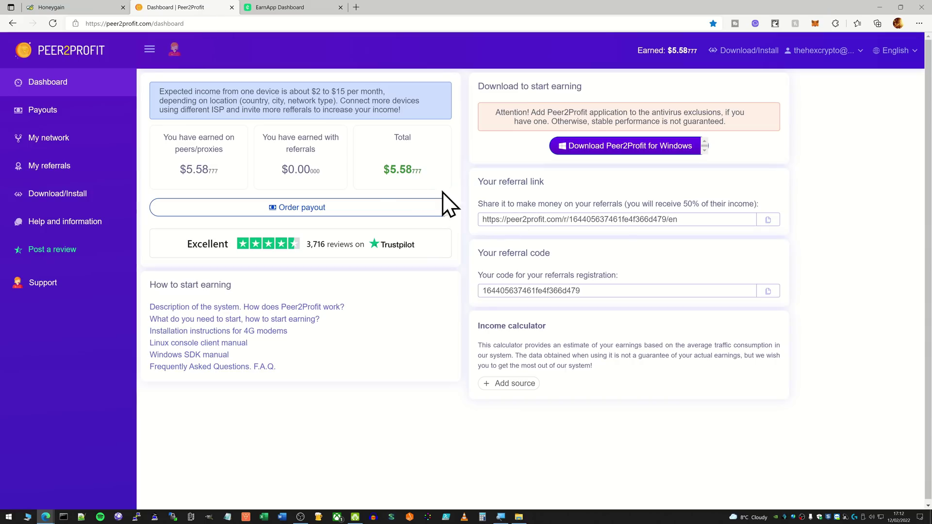
click(78, 9)
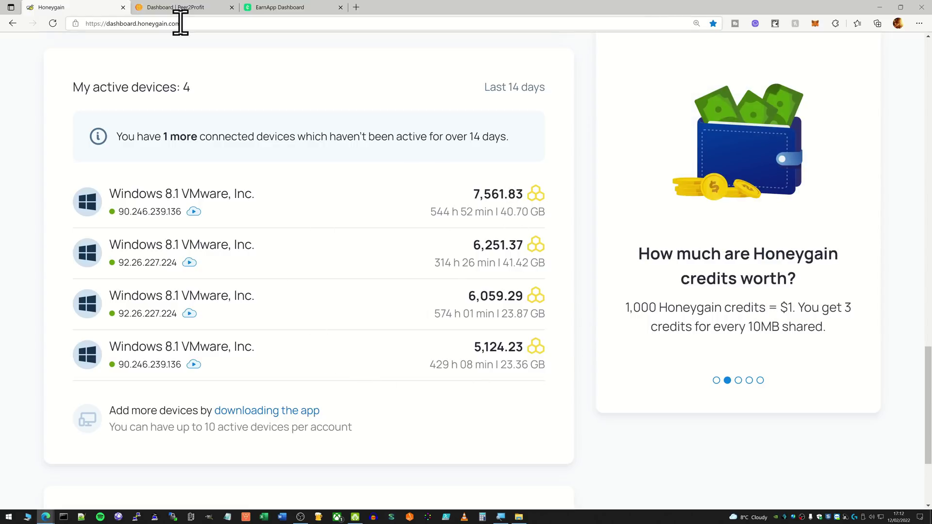
click(204, 8)
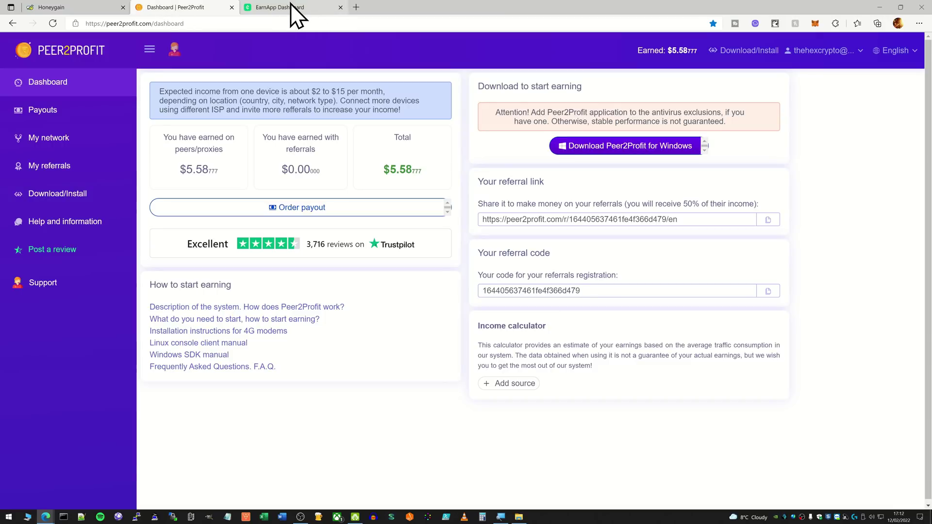
click(291, 5)
click(196, 6)
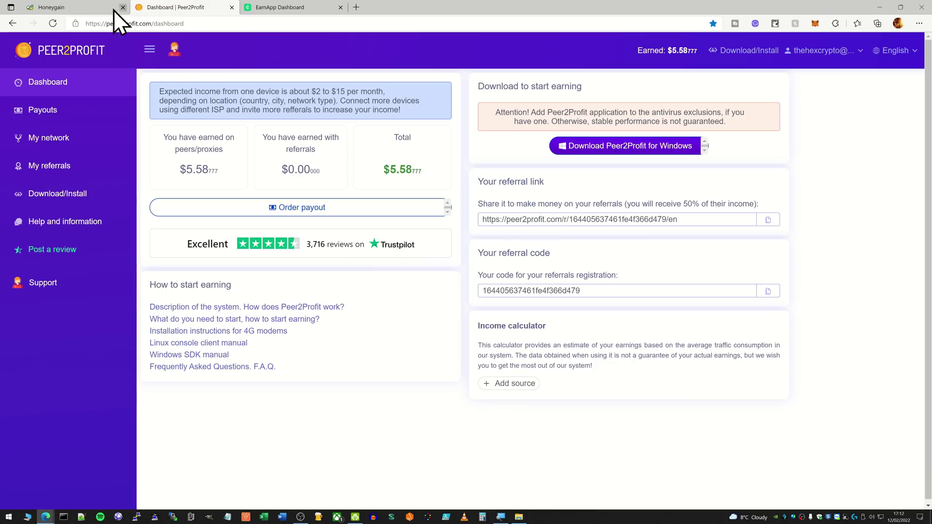
click(78, 6)
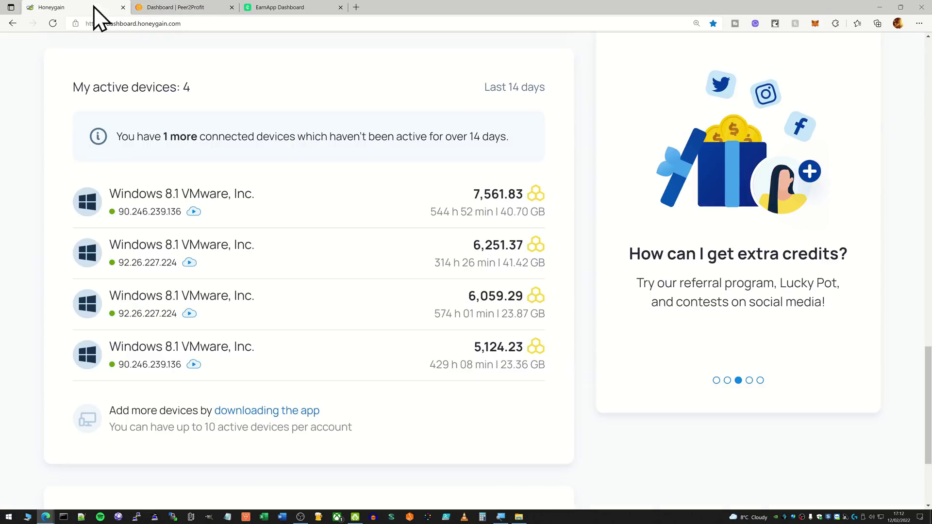
click(173, 8)
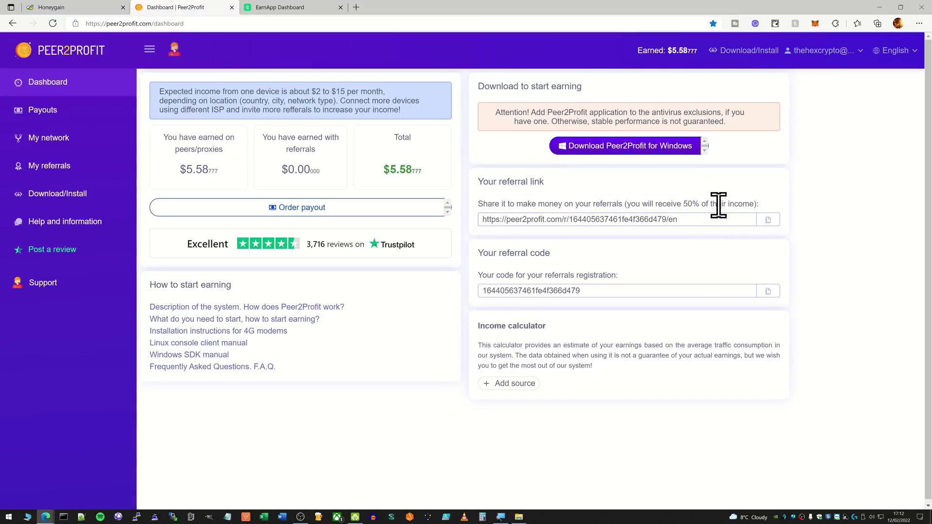
click(289, 7)
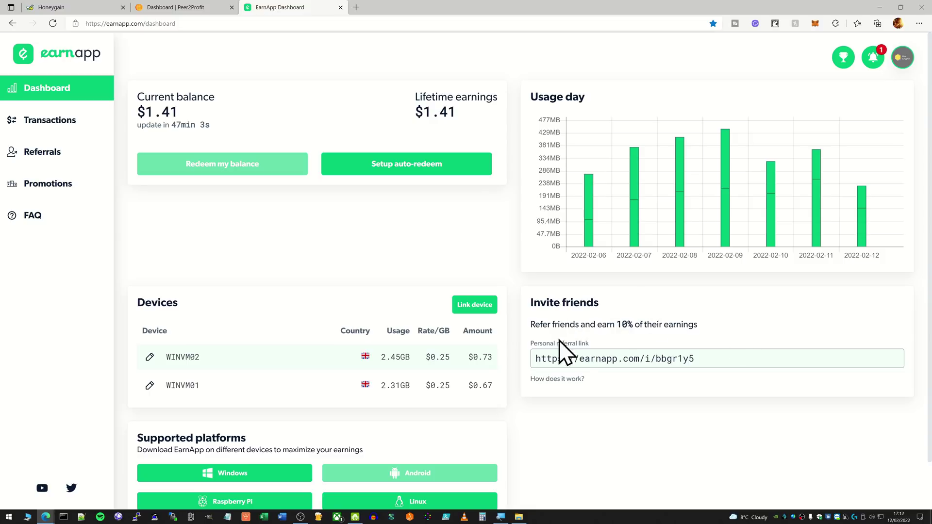
drag(640, 358, 535, 358)
click(687, 359)
click(180, 7)
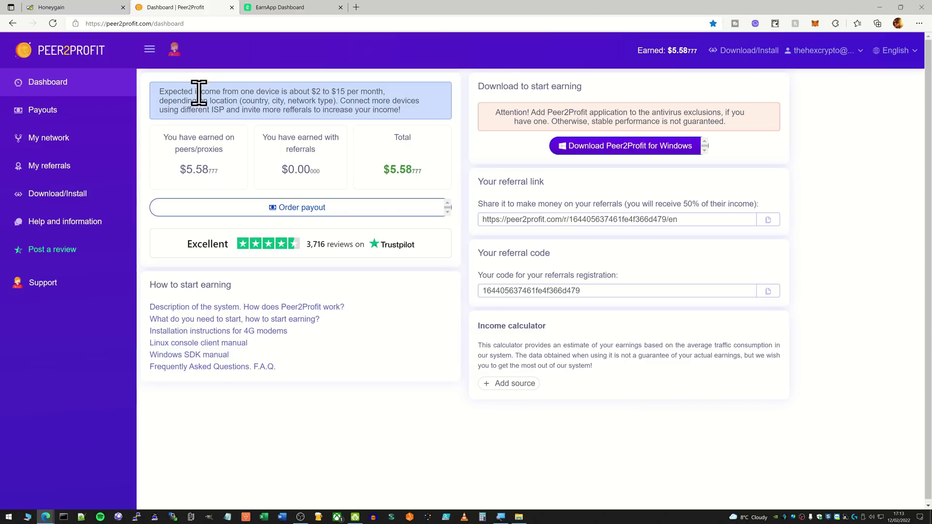
click(556, 216)
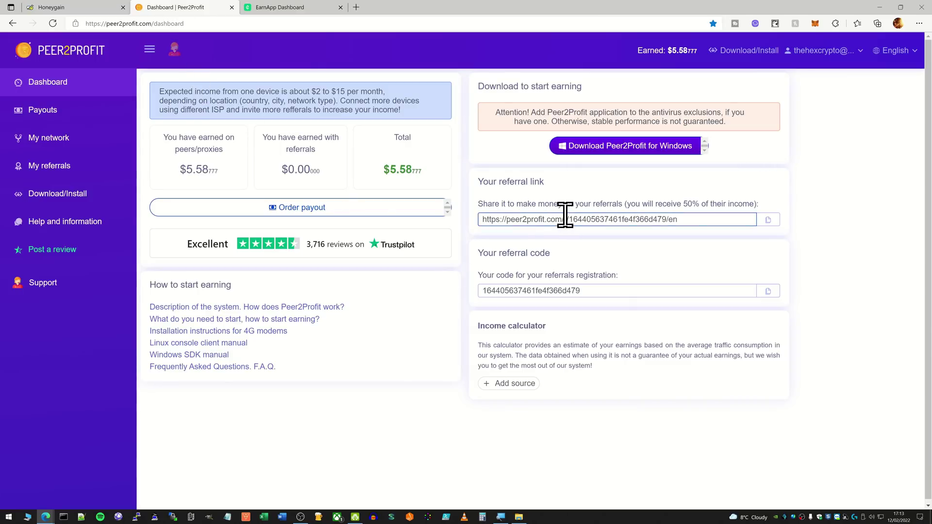
drag(560, 219, 464, 226)
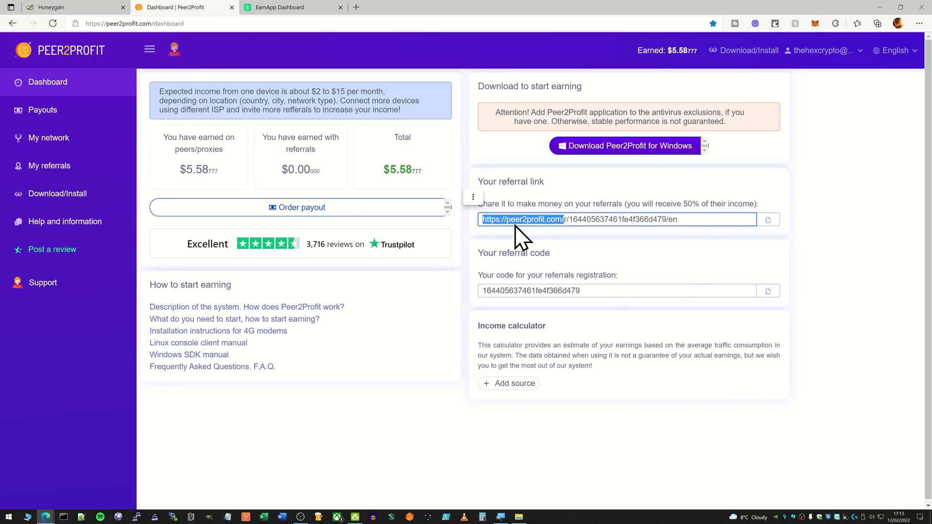
click(67, 8)
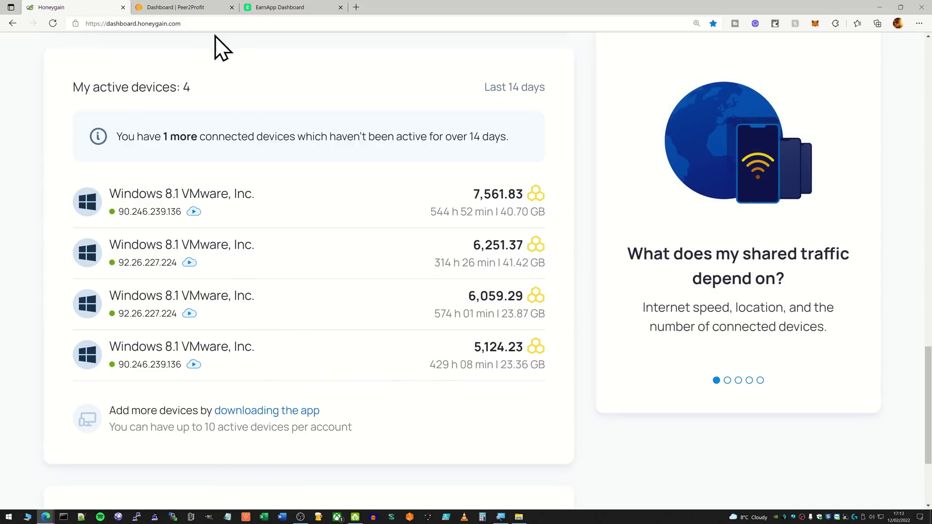
click(188, 8)
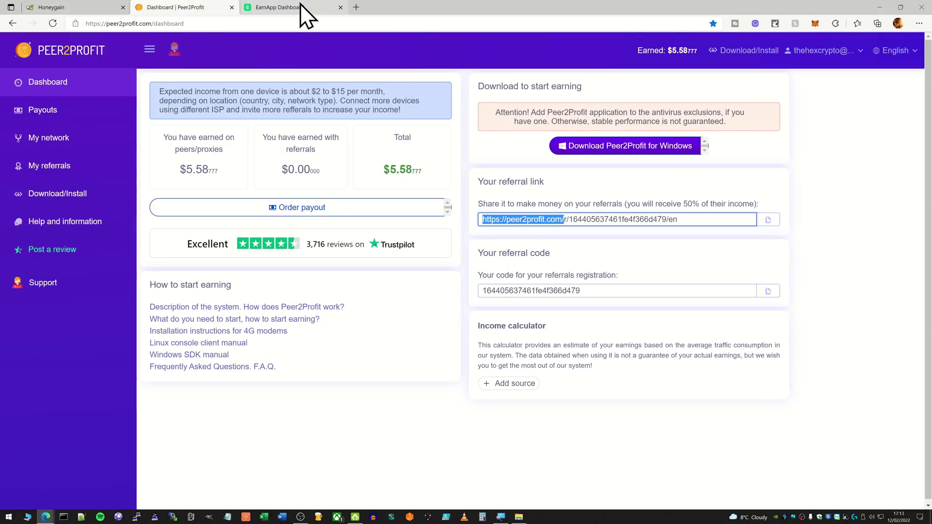
click(300, 6)
click(180, 7)
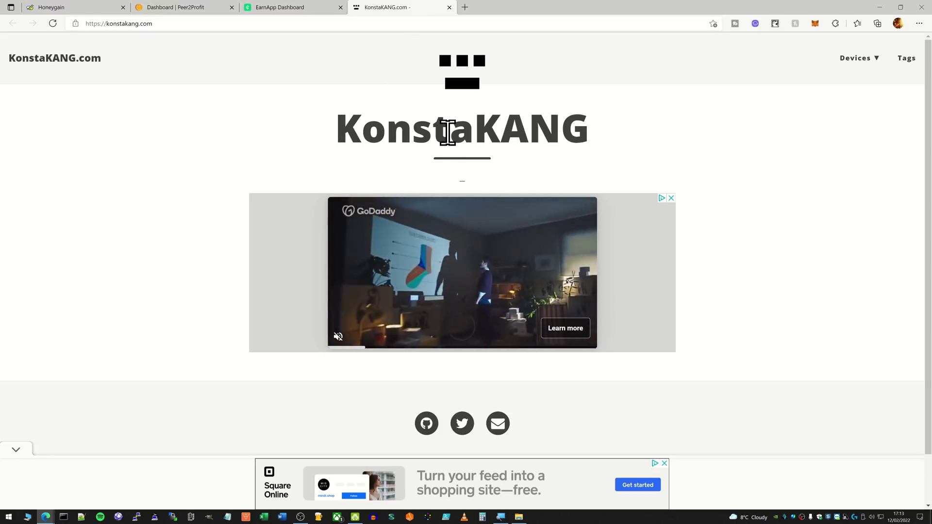
Open KonstaKANG's Raspberry Pi 4 page from the Devices menu.
mouse_move(862, 62)
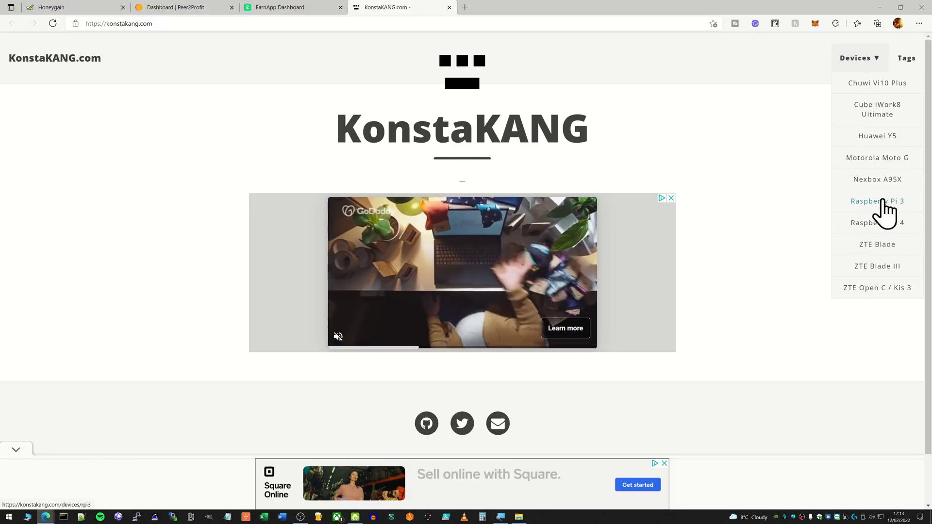
click(882, 224)
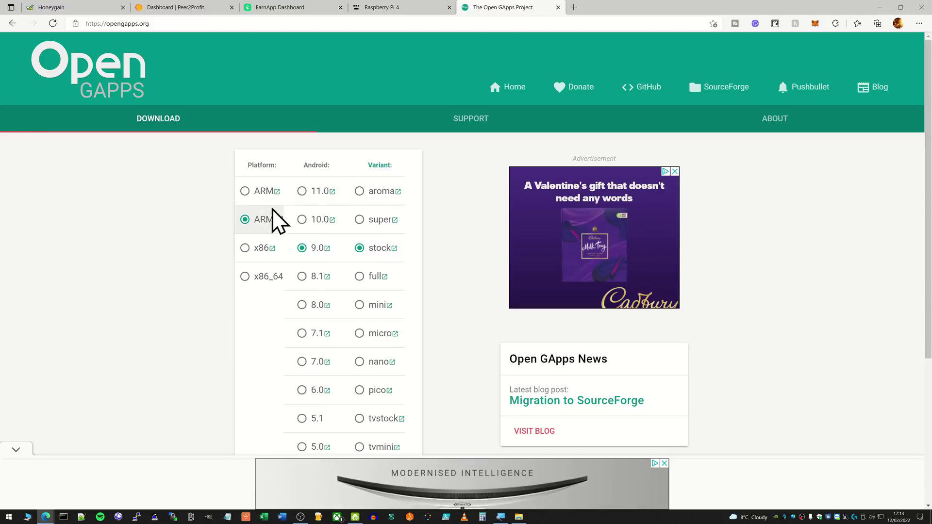
Pick Android 11.0 in Open GApps, check its release notes, then return to the KonstaKANG Raspberry Pi 4 page.
click(302, 192)
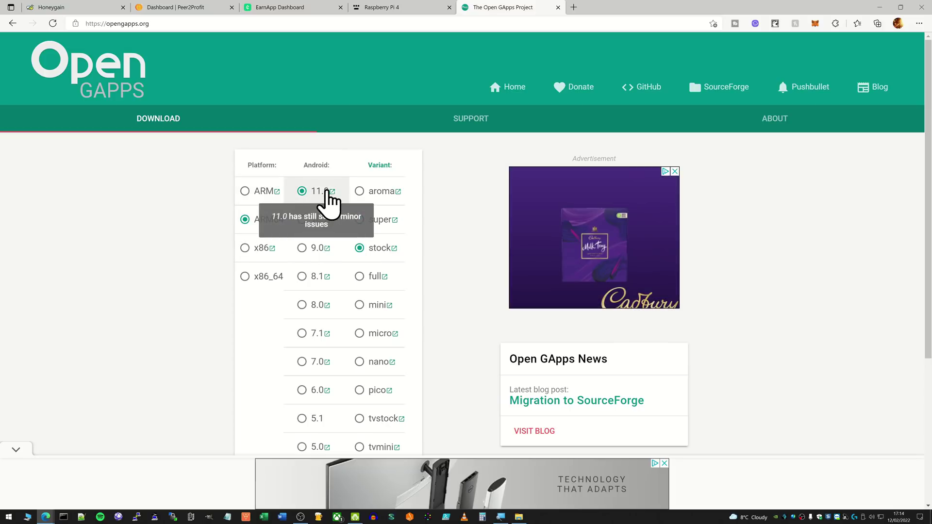
click(331, 192)
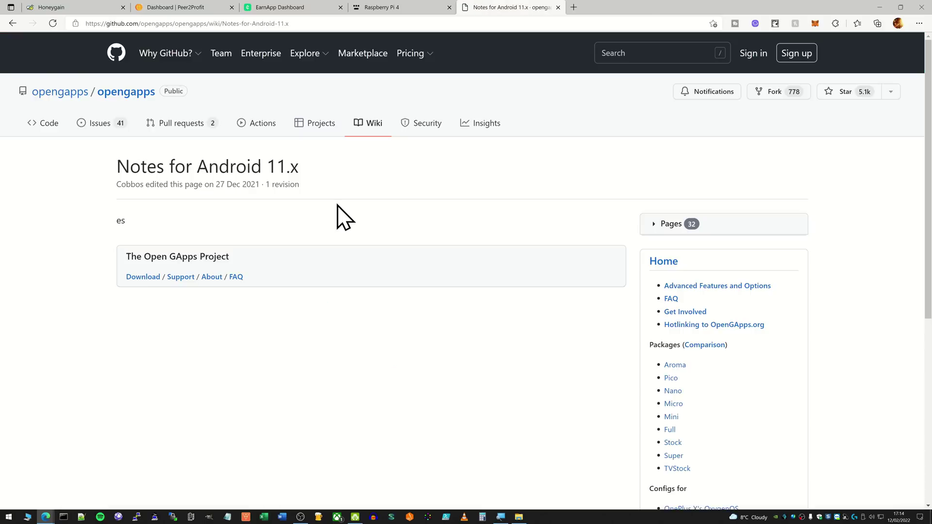
key(alt+Left)
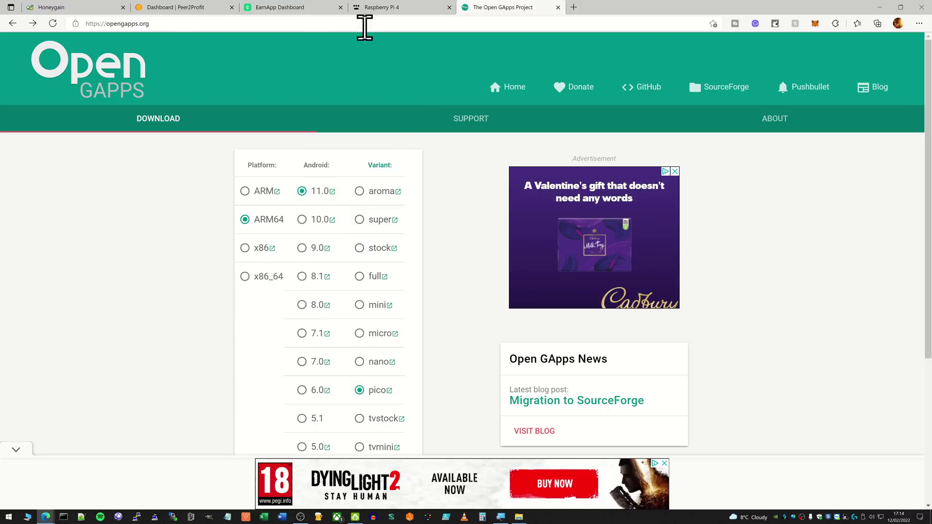
click(373, 6)
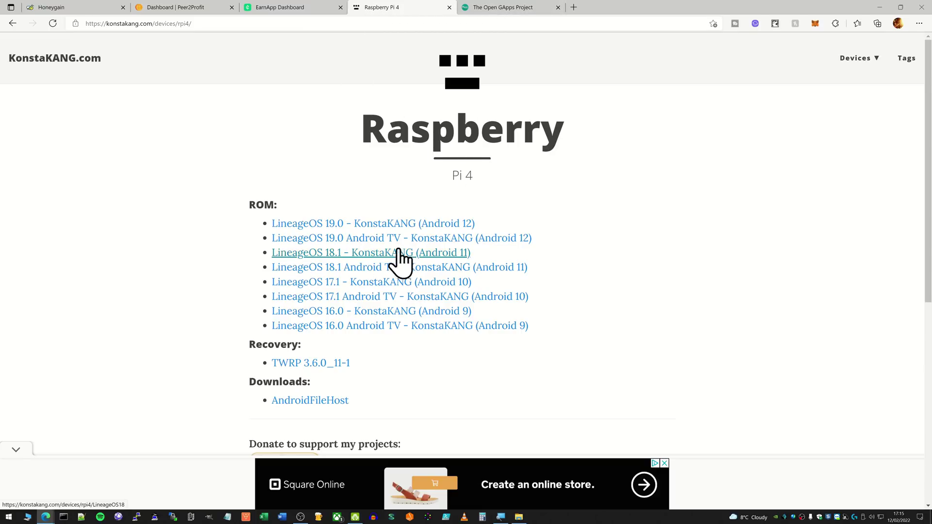
Open the LineageOS 18.1 (Android 11) page to download the 661.6 MB rpi4 build.
click(369, 253)
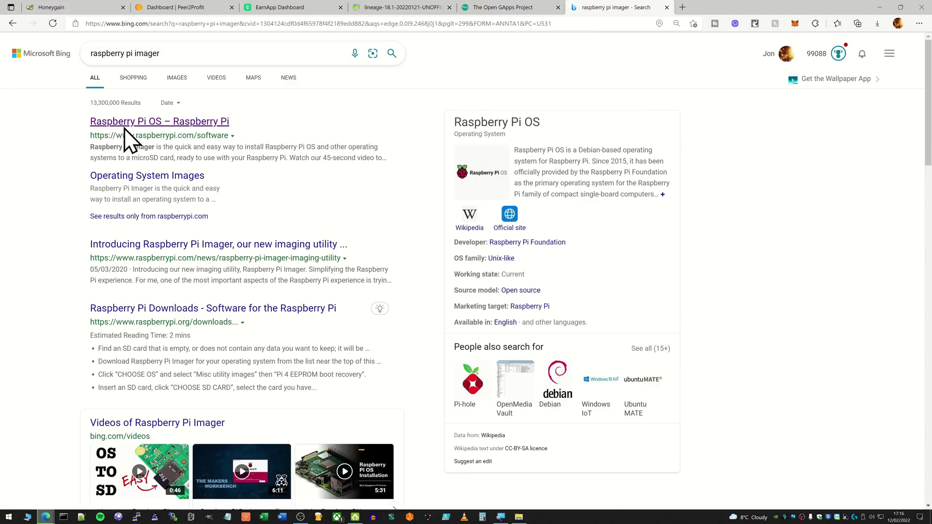
Download Raspberry Pi Imager for Windows from the software page and run imager_1.7.1.exe.
click(125, 127)
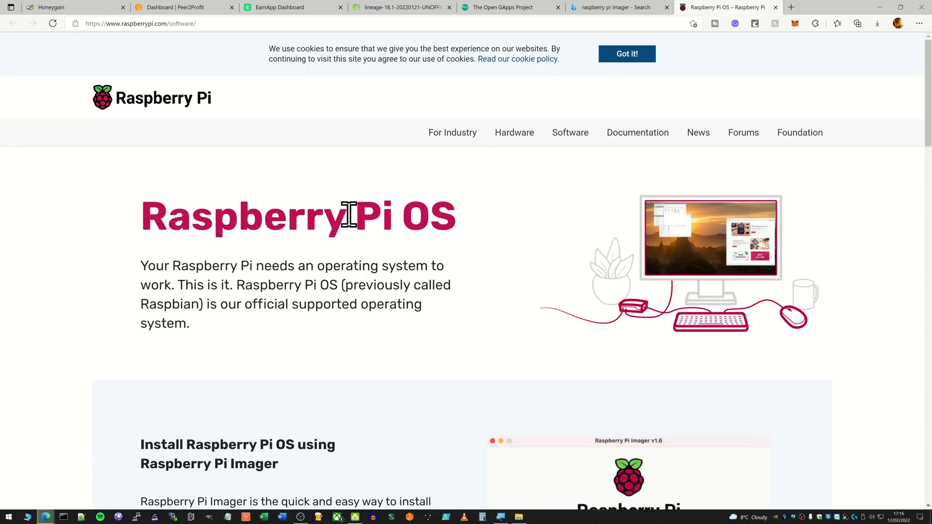
scroll(528, 296, down, 7)
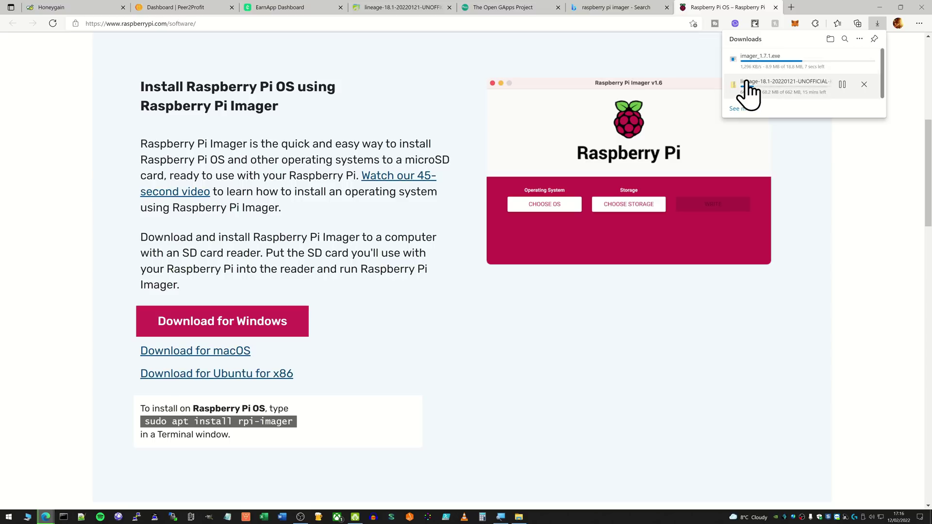
click(749, 64)
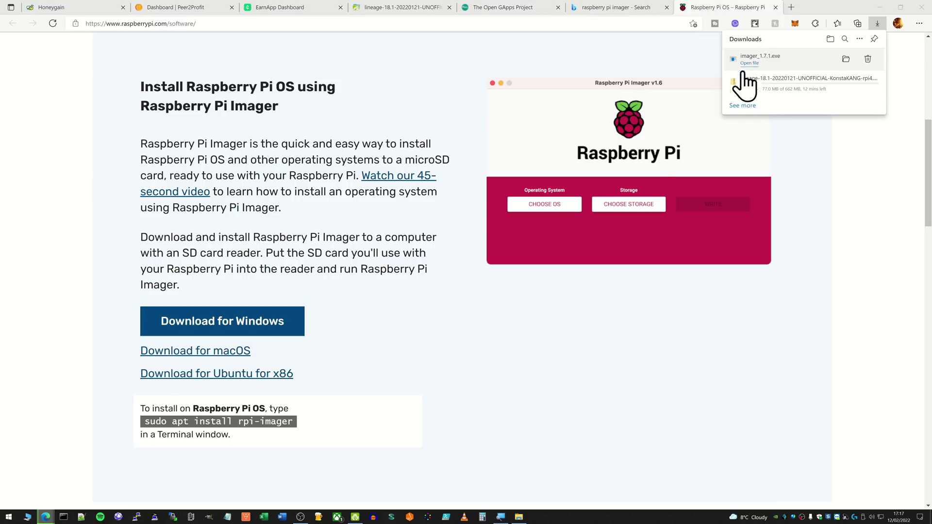
Install Raspberry Pi Imager v1.7.1, launch it, and reposition its window.
click(442, 311)
click(505, 317)
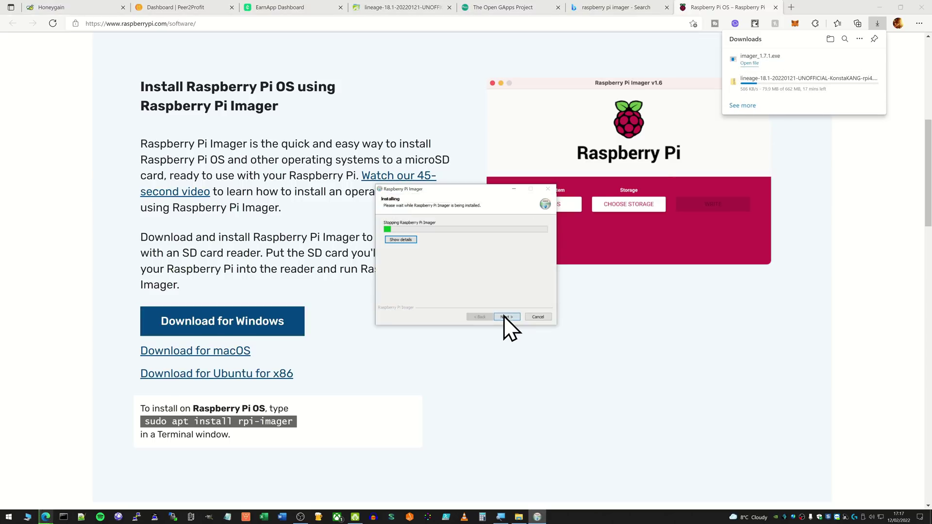
click(506, 317)
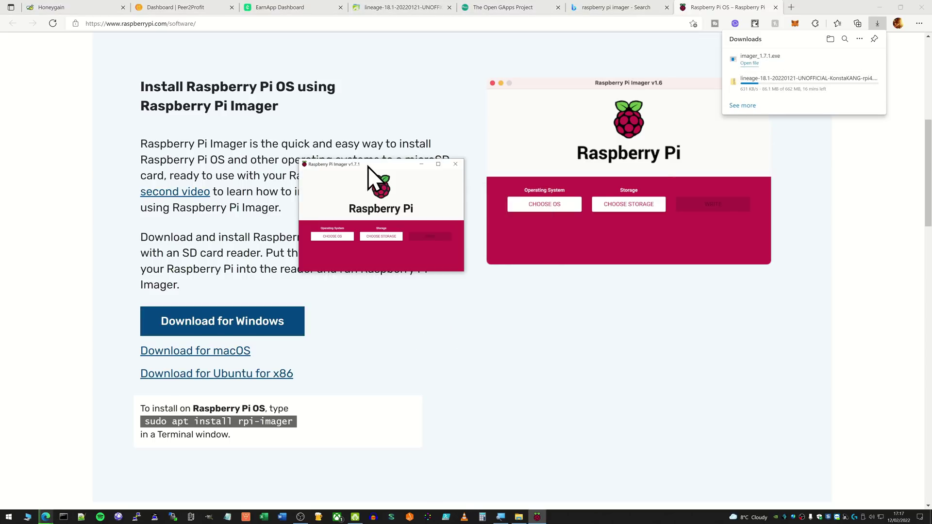
drag(368, 167, 468, 193)
mouse_move(798, 92)
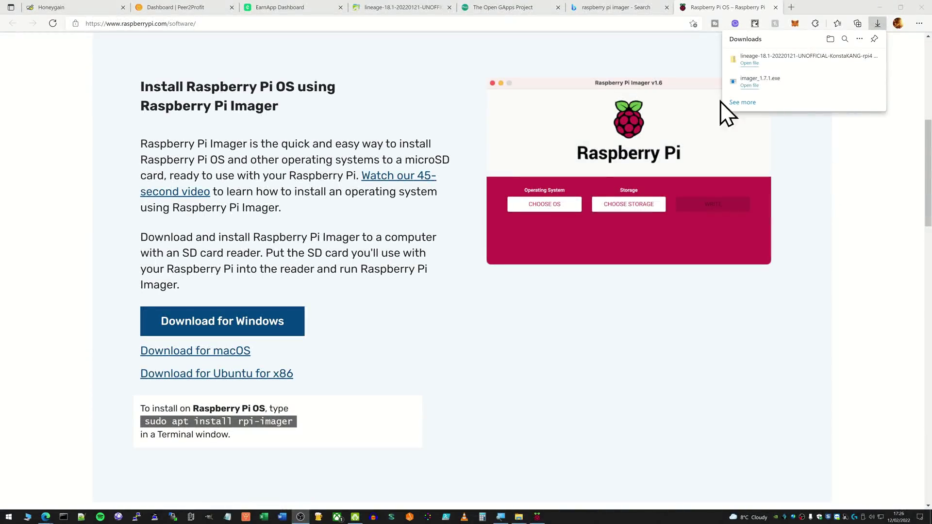
Copy the LineageOS 18.1 rpi4 .img out of the downloaded zip onto the Desktop.
click(748, 63)
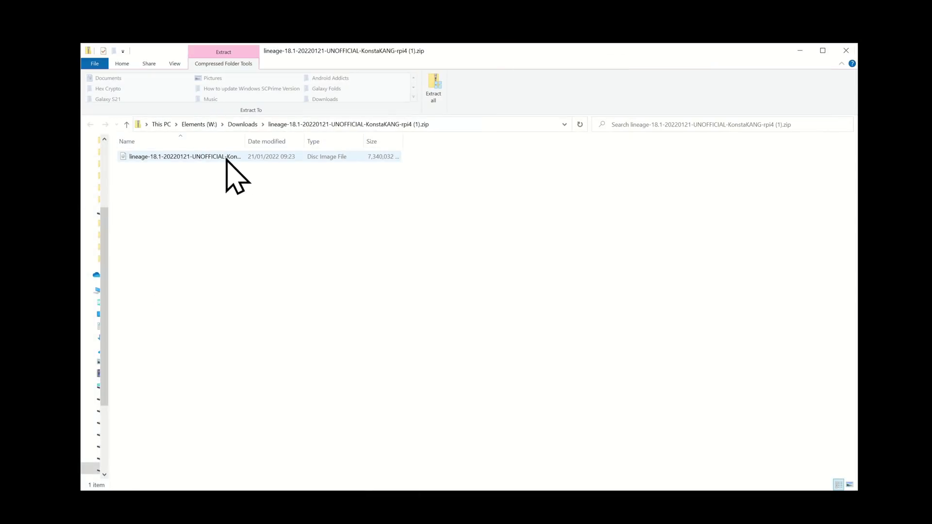
drag(221, 154, 482, 24)
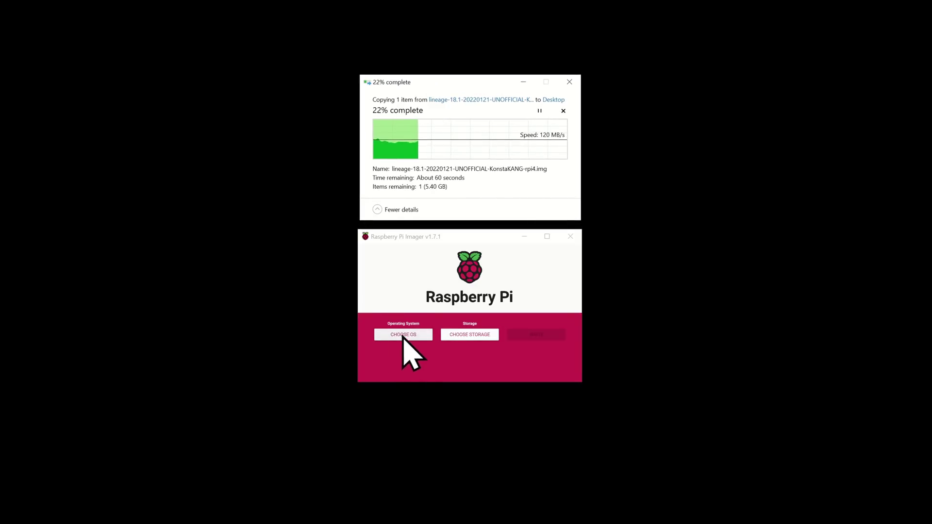
Select the lineage 18.1 rpi4 .img on the Desktop as Raspberry Pi Imager's custom OS.
click(401, 335)
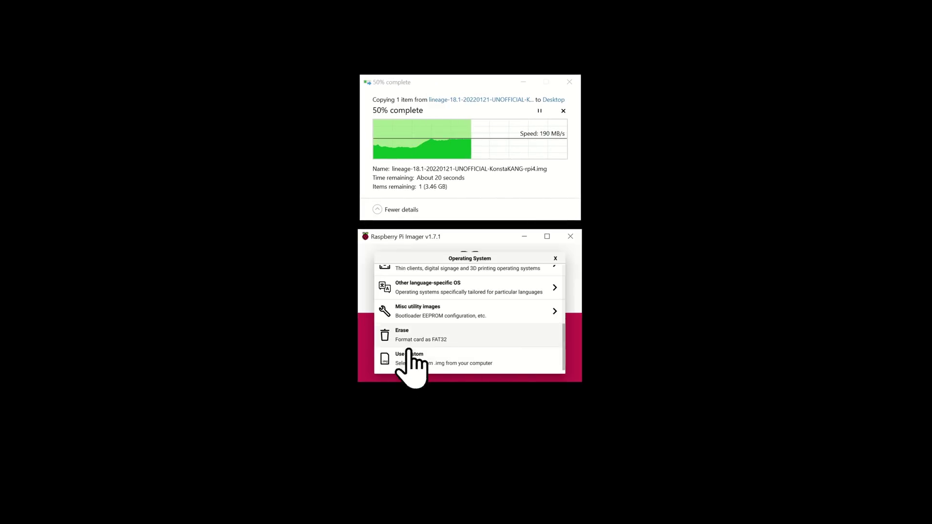
click(467, 360)
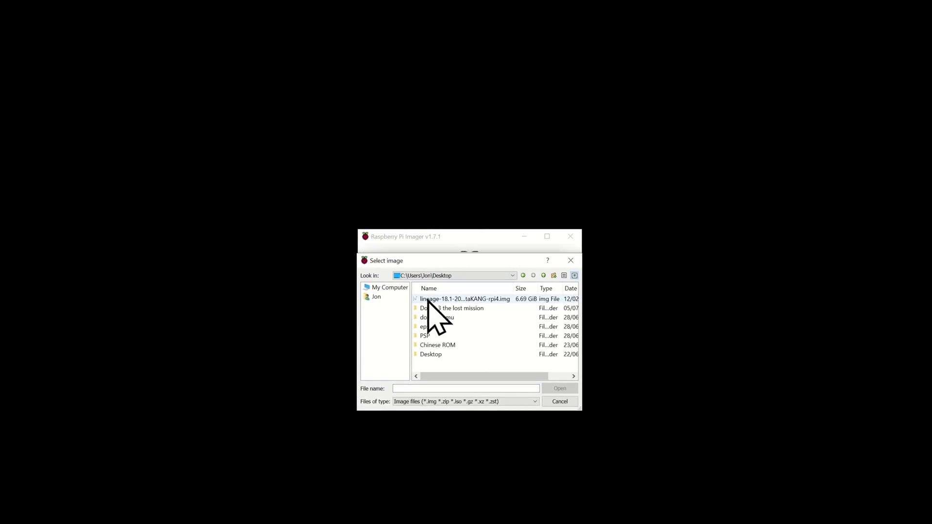
click(453, 299)
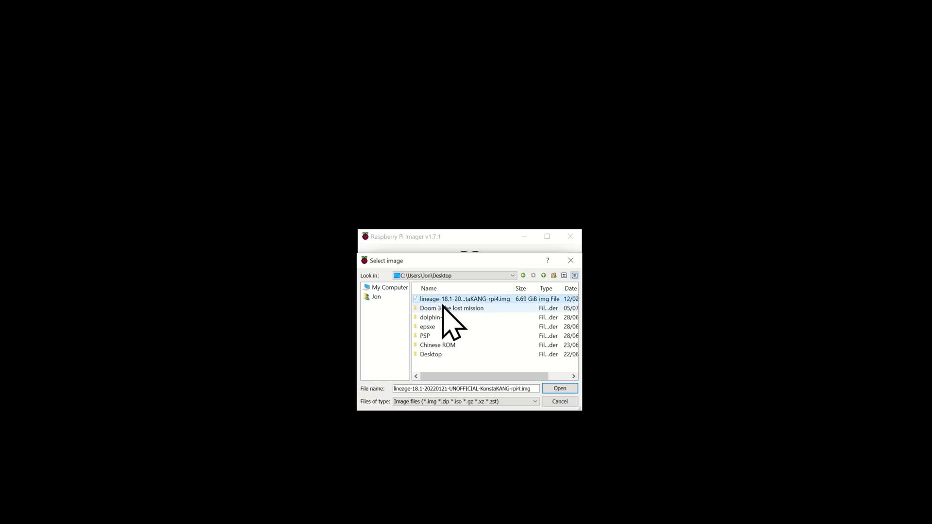
click(558, 376)
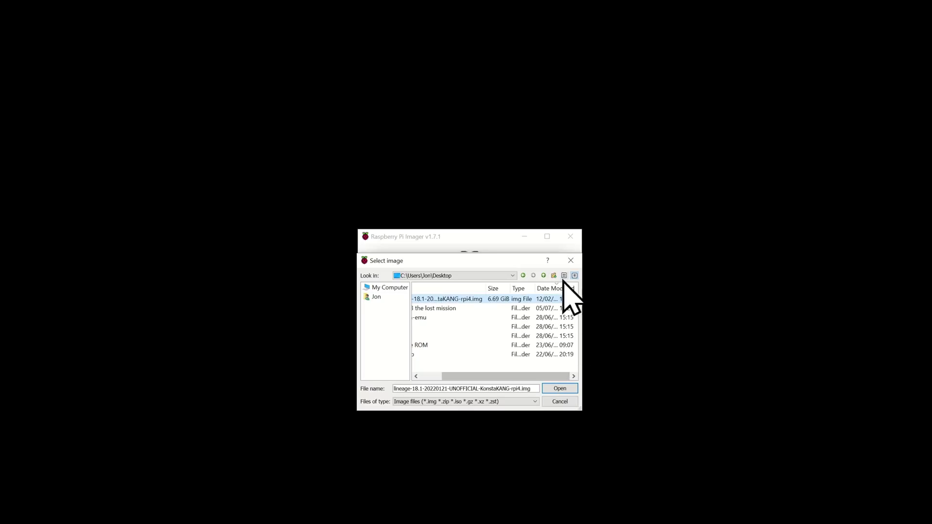
click(558, 390)
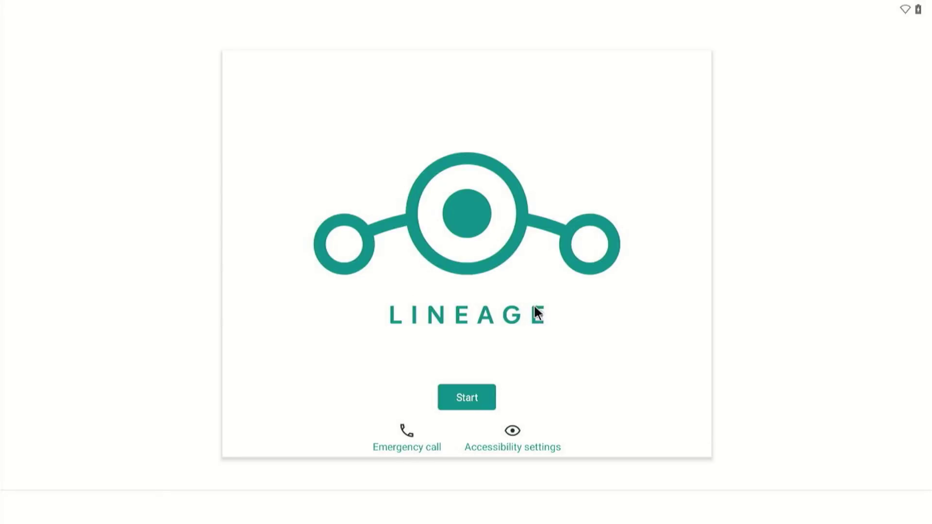
Finish LineageOS setup with the EULA accepted and English (United Kingdom), then open the app drawer.
click(459, 402)
click(641, 431)
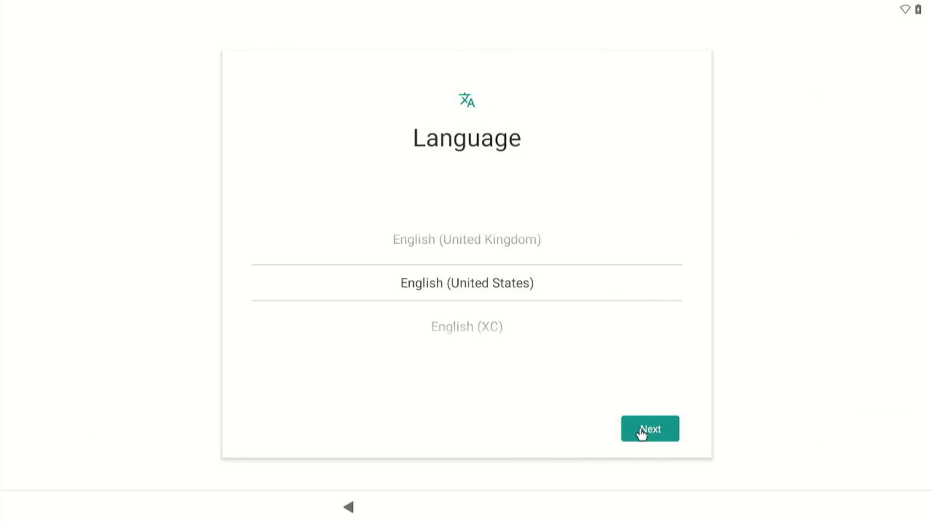
scroll(500, 305, up, 2)
drag(489, 290, 487, 311)
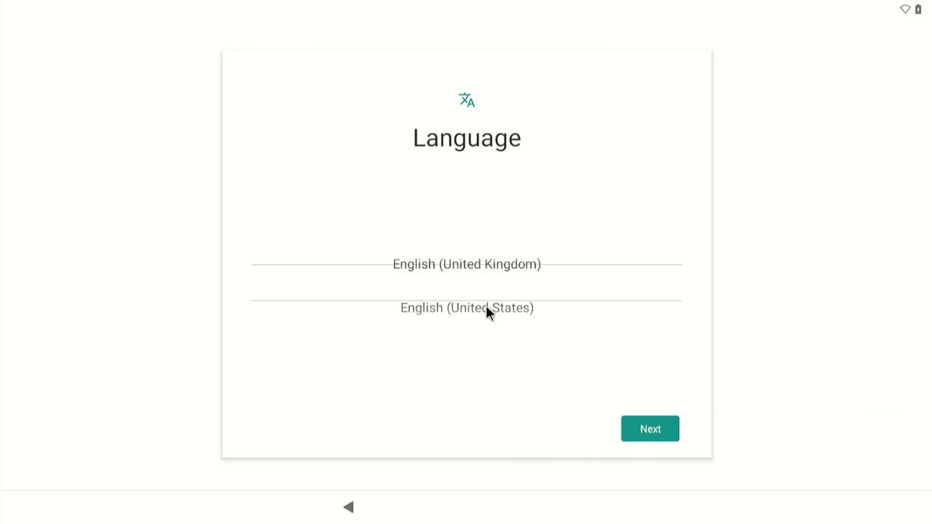
drag(477, 279, 486, 316)
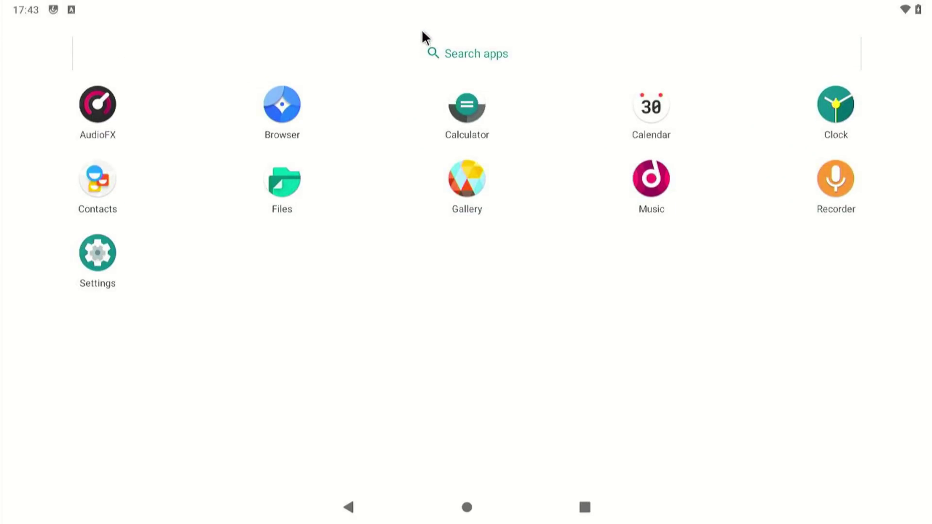
drag(421, 32, 414, 452)
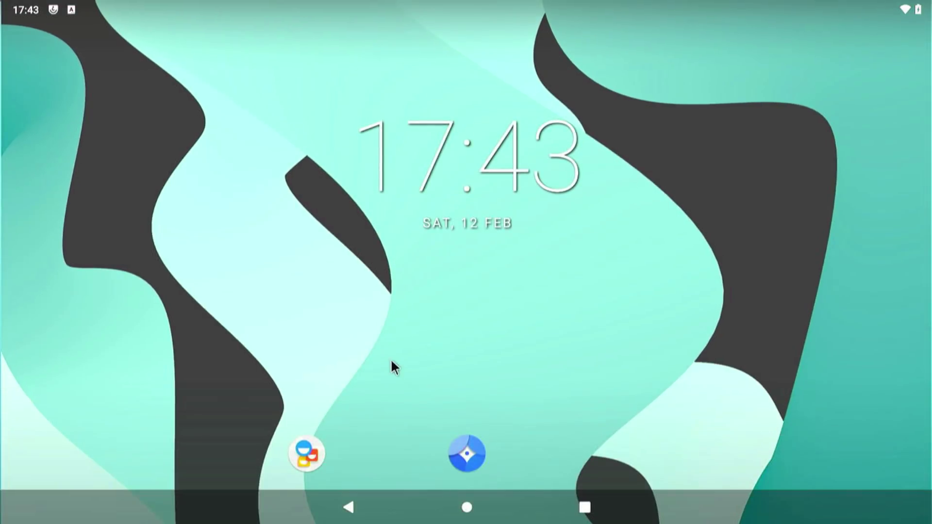
drag(318, 445, 385, 77)
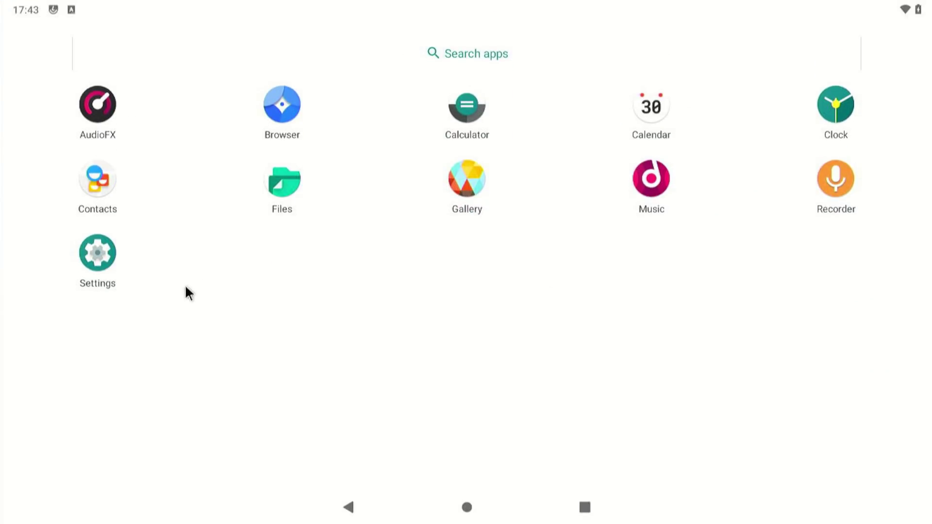
Search the browser for 'opengapps' and open the Open GApps website.
click(280, 104)
click(299, 290)
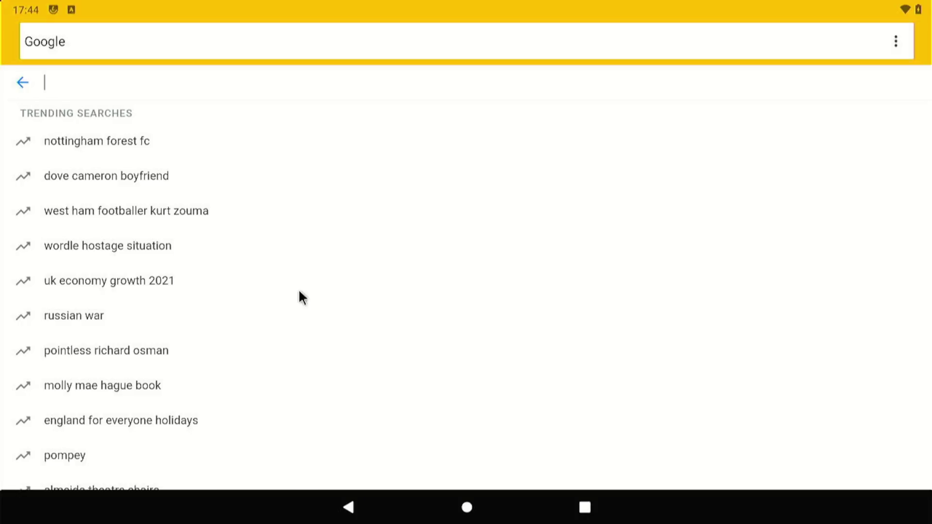
text(open)
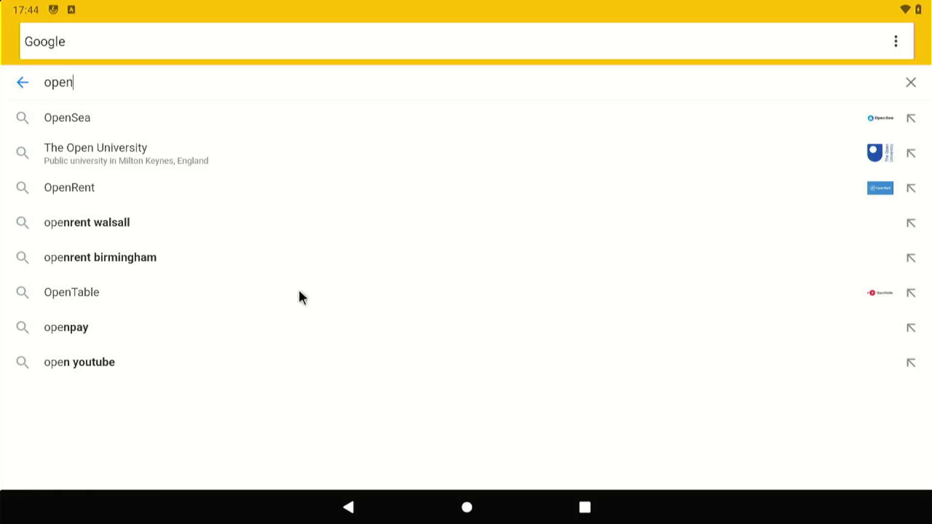
text(gapps)
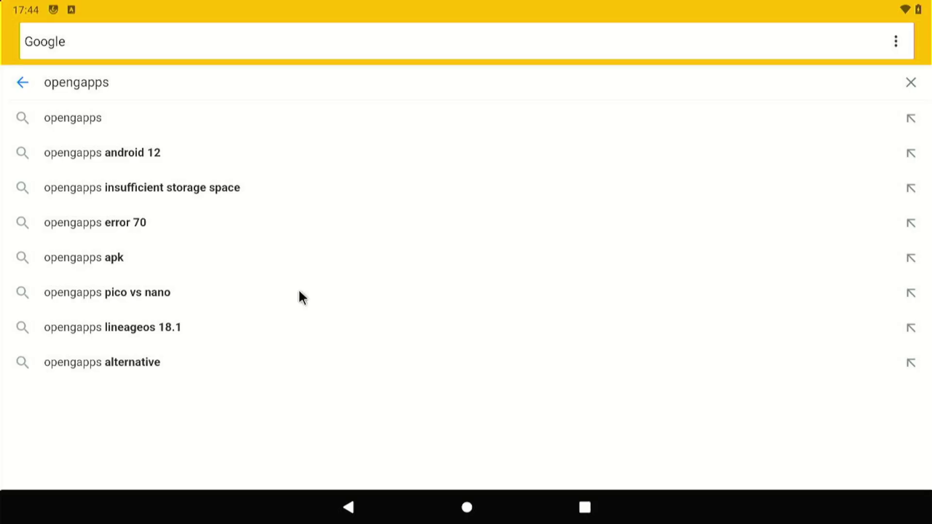
key(Return)
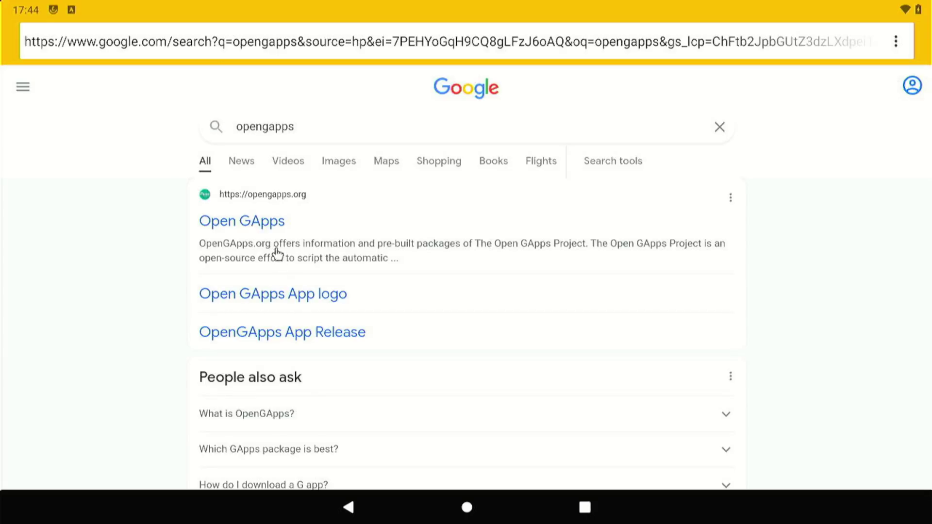
click(261, 224)
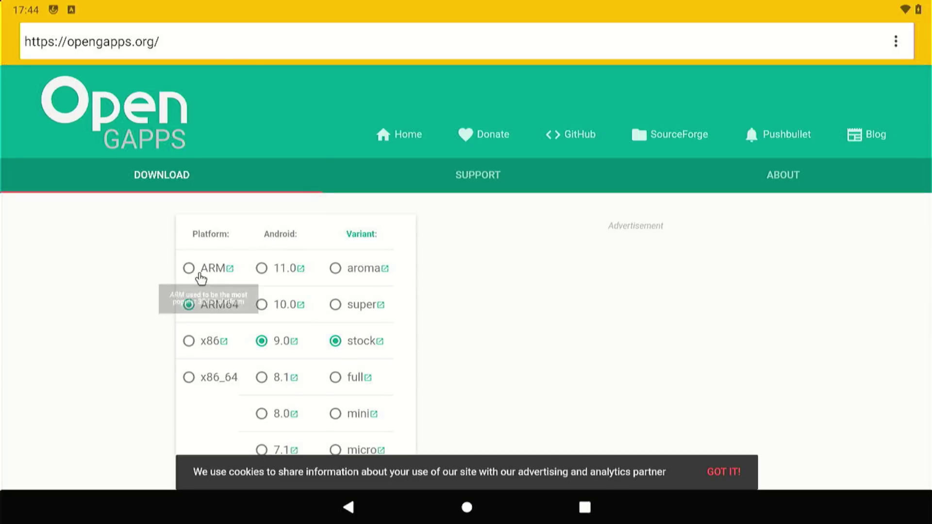
Select Android 11.0 and the pico variant on Open GApps.
mouse_move(208, 305)
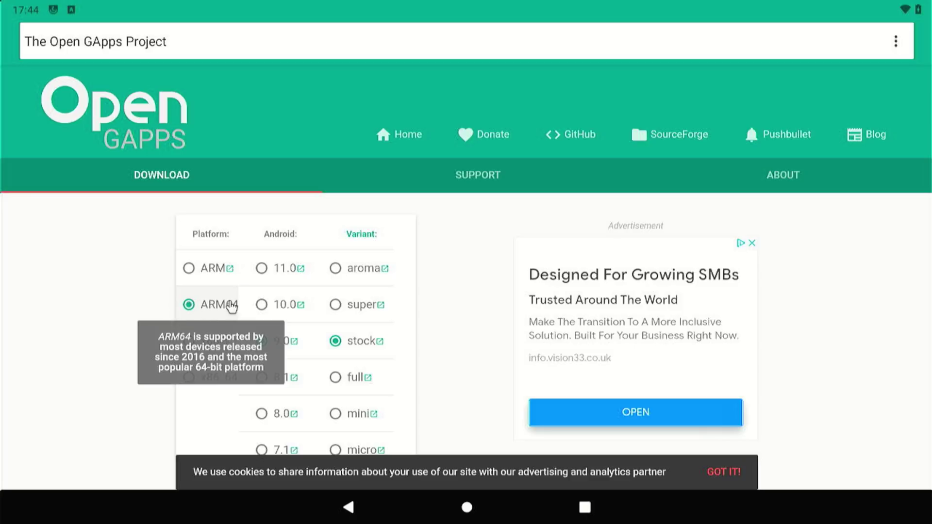
click(261, 270)
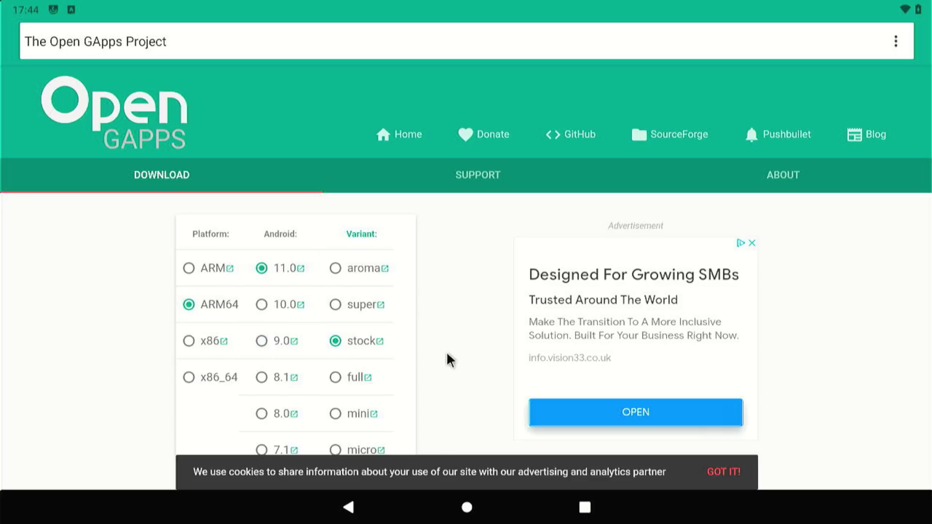
scroll(447, 359, down, 4)
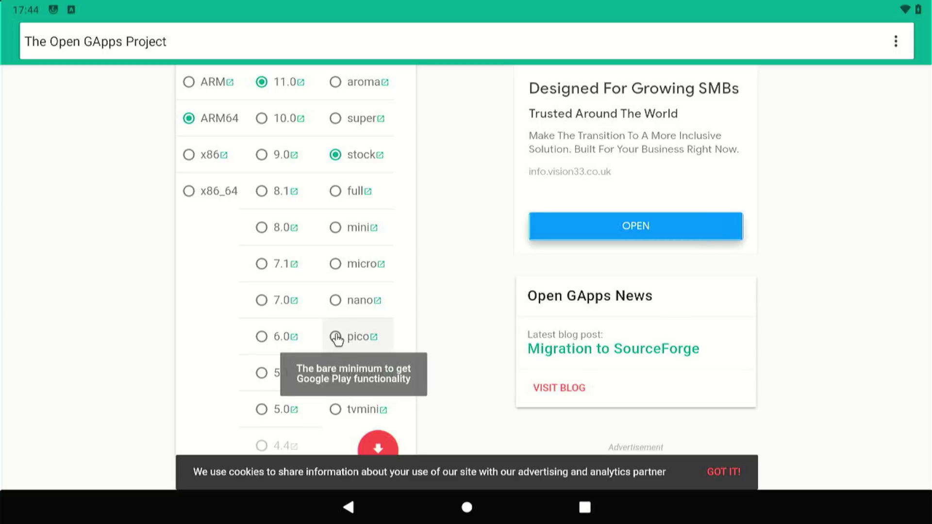
click(333, 339)
scroll(498, 248, up, 1)
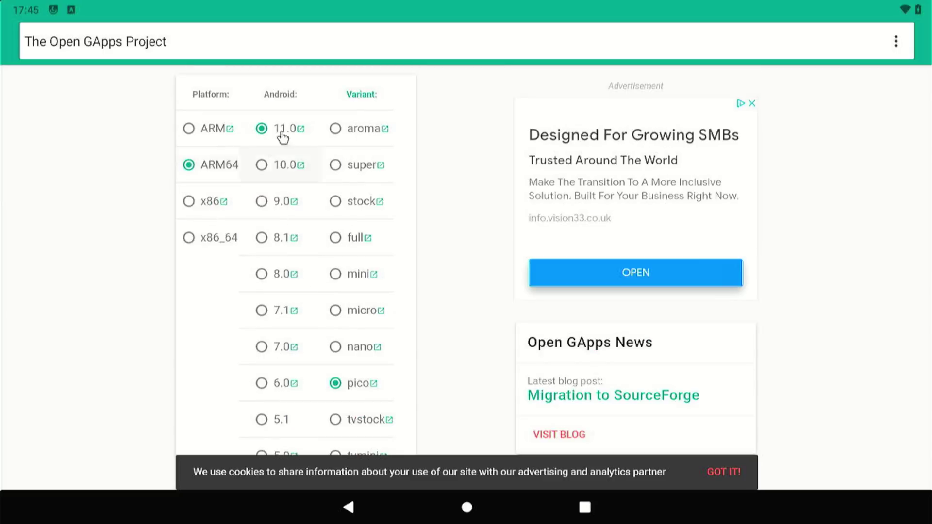
Download open_gapps-arm64-11.0-pico-20220211.zip, granting storage access, and check its progress in notifications.
mouse_move(274, 130)
scroll(462, 388, down, 3)
scroll(456, 384, down, 1)
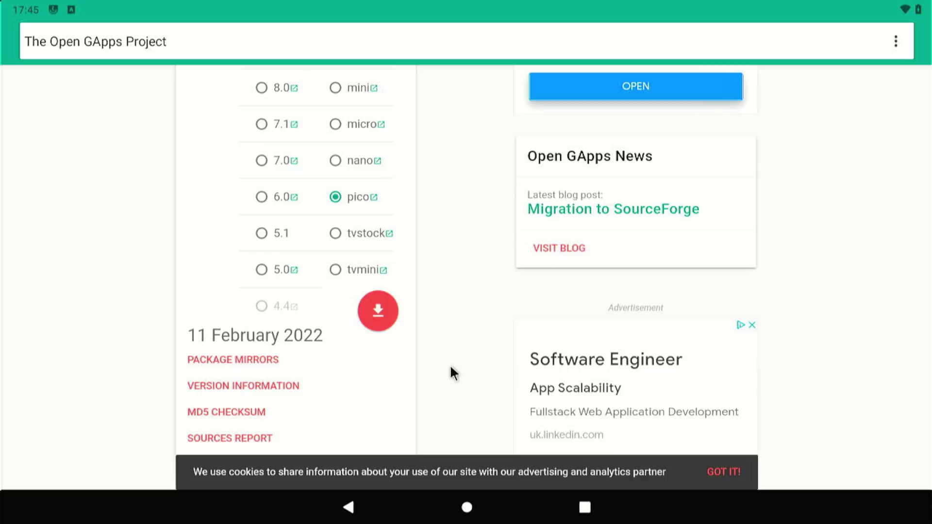
click(379, 315)
click(72, 368)
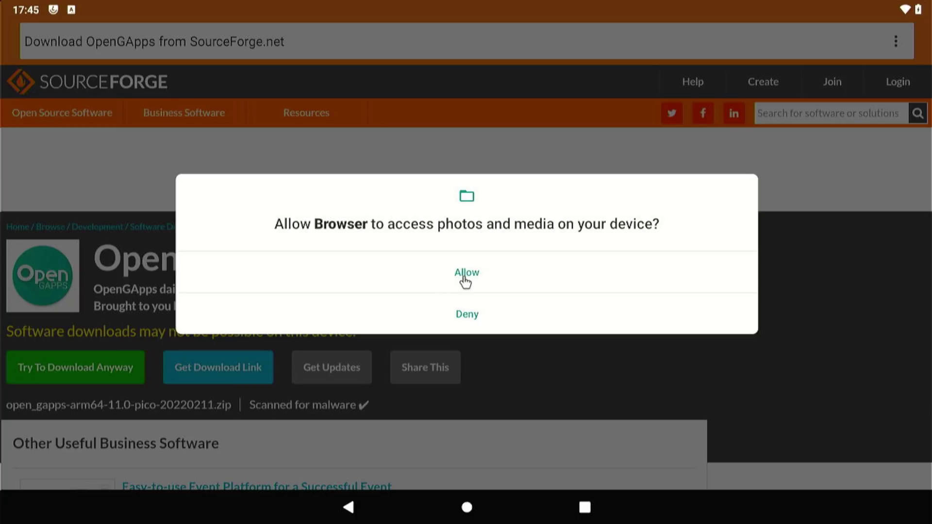
click(464, 278)
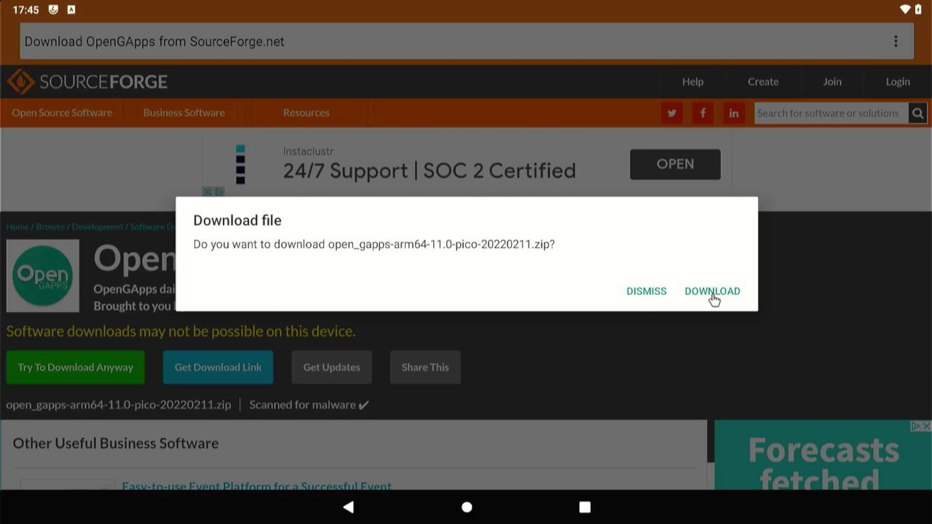
click(713, 293)
click(75, 10)
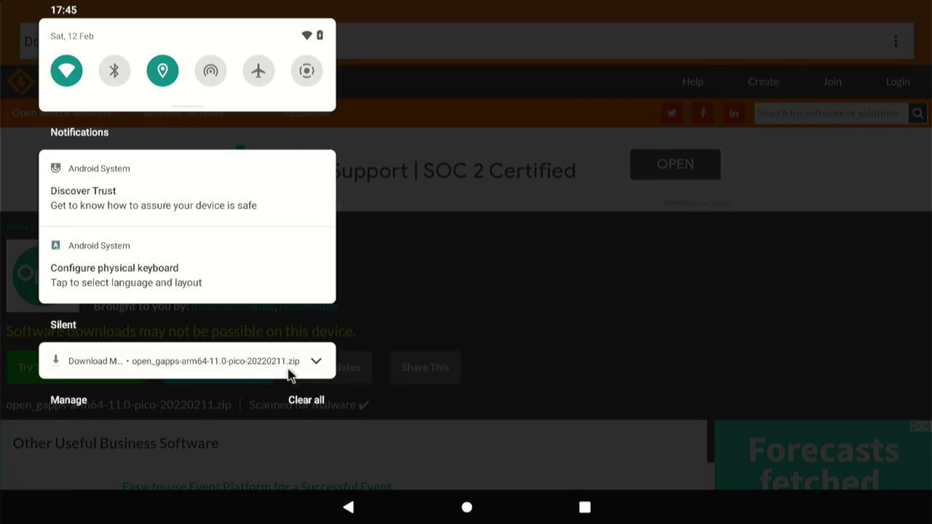
click(319, 365)
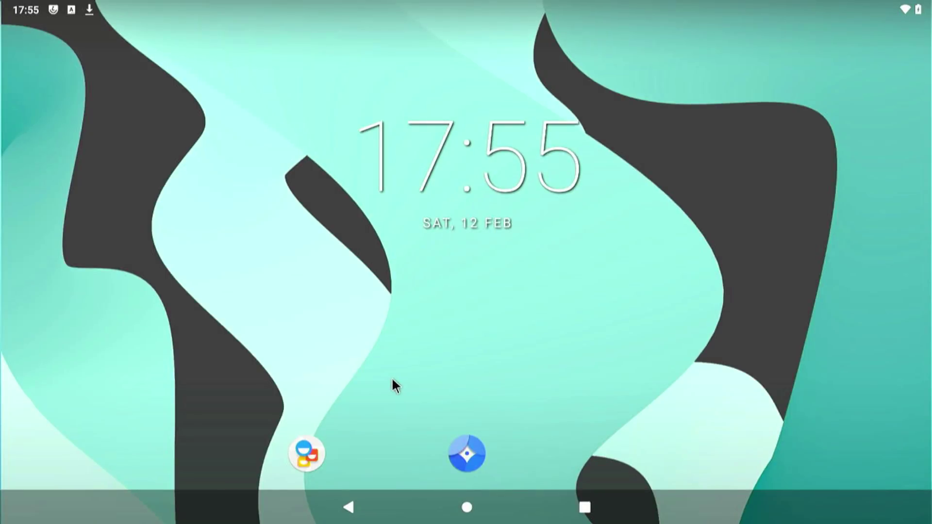
In Settings, confirm Advanced restart is enabled for the power menu, then return home.
drag(387, 377, 376, 100)
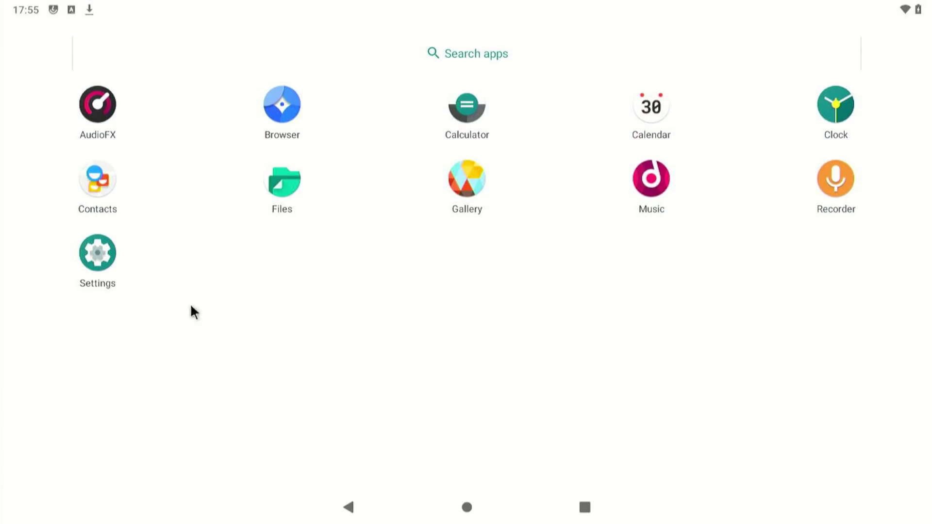
click(95, 256)
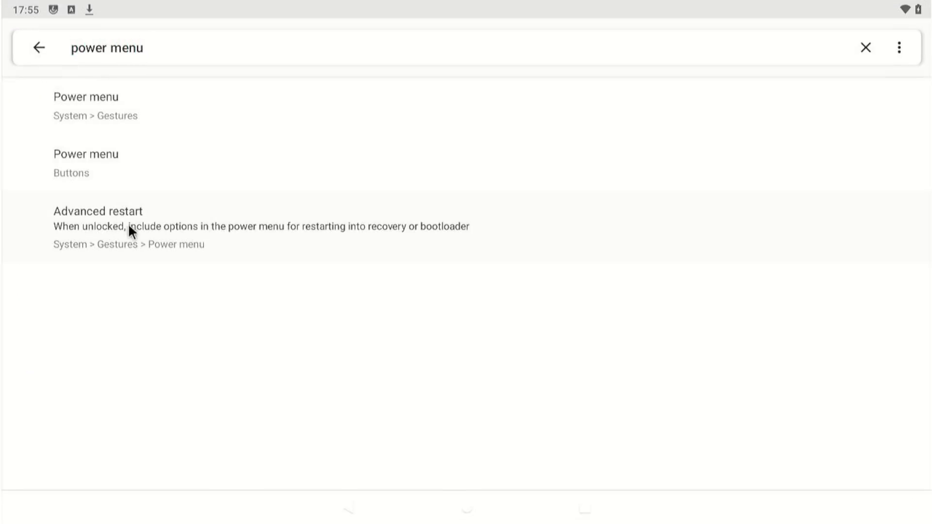
click(173, 225)
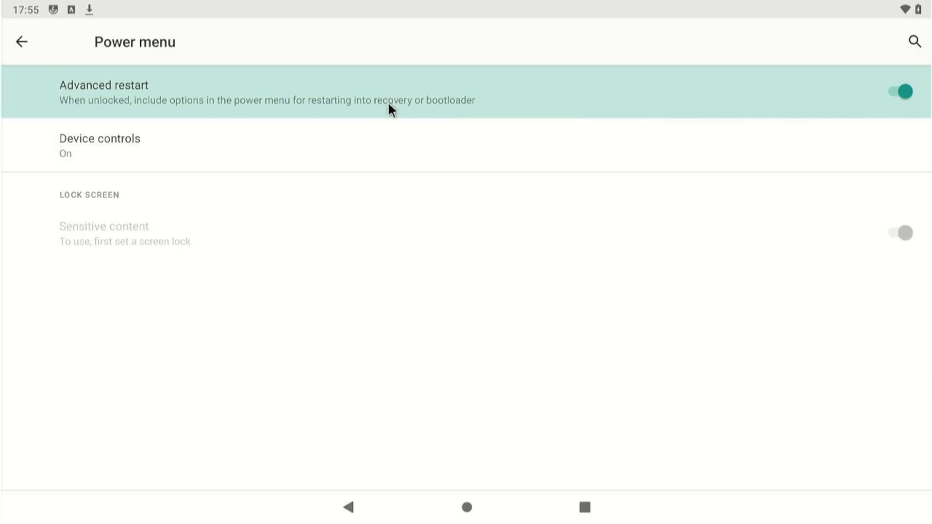
click(22, 42)
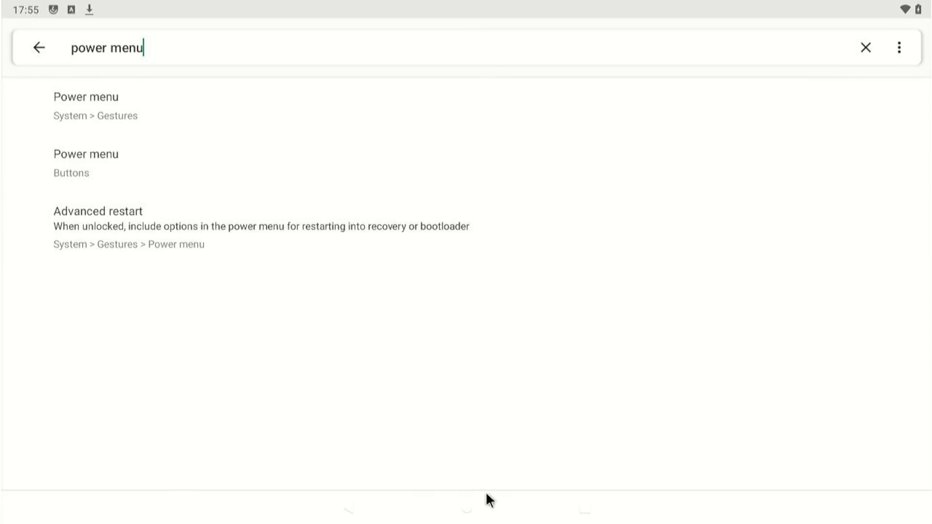
click(466, 508)
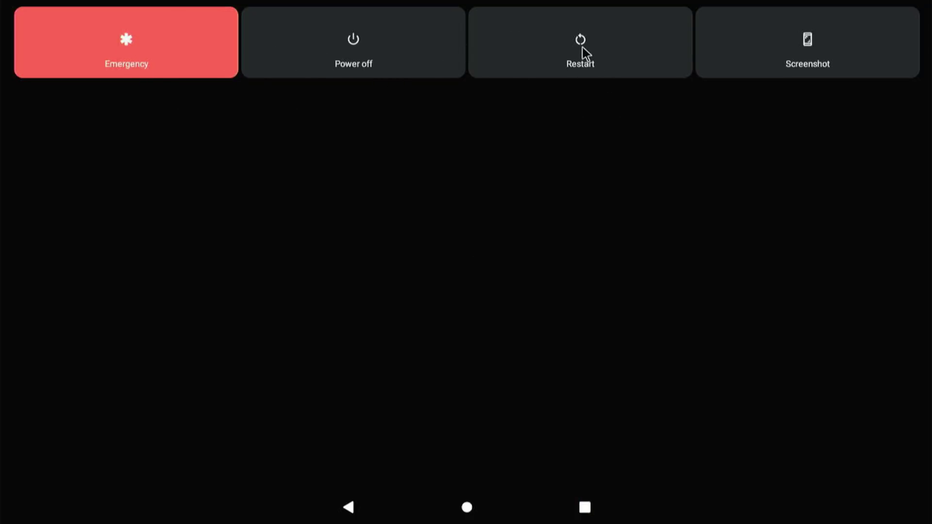
Reboot into TWRP recovery and mount System and Vendor from Internal Storage.
click(583, 47)
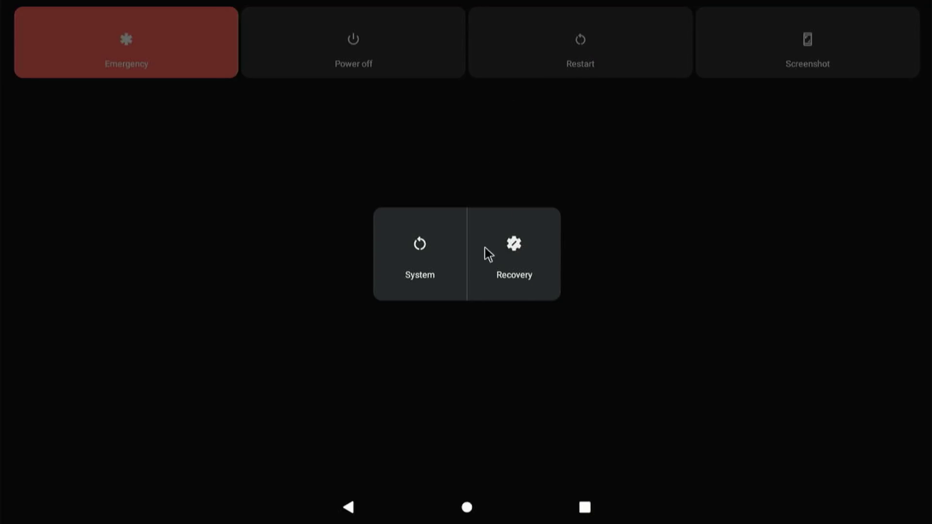
click(515, 243)
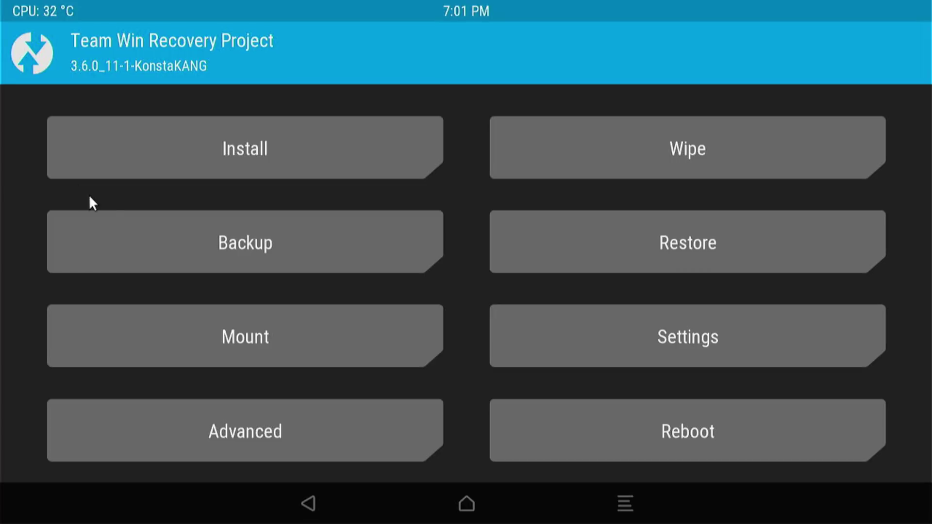
click(137, 329)
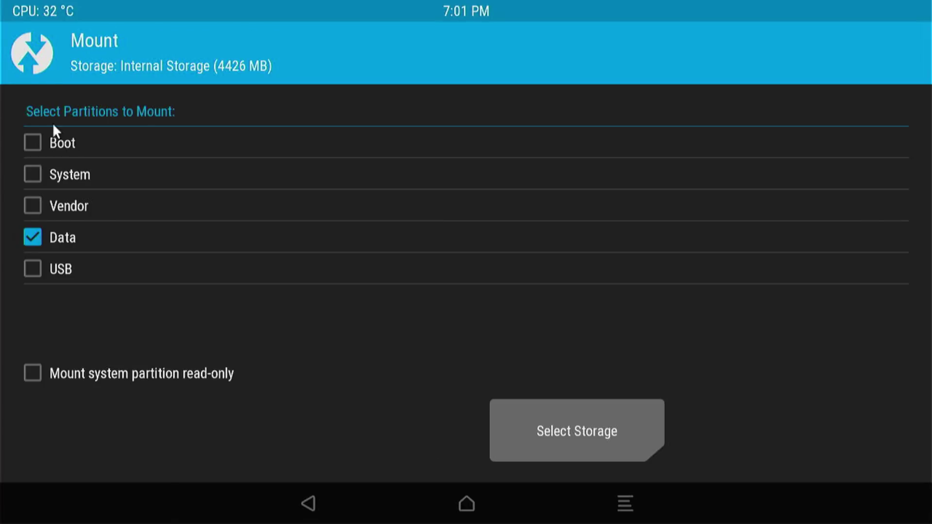
click(31, 183)
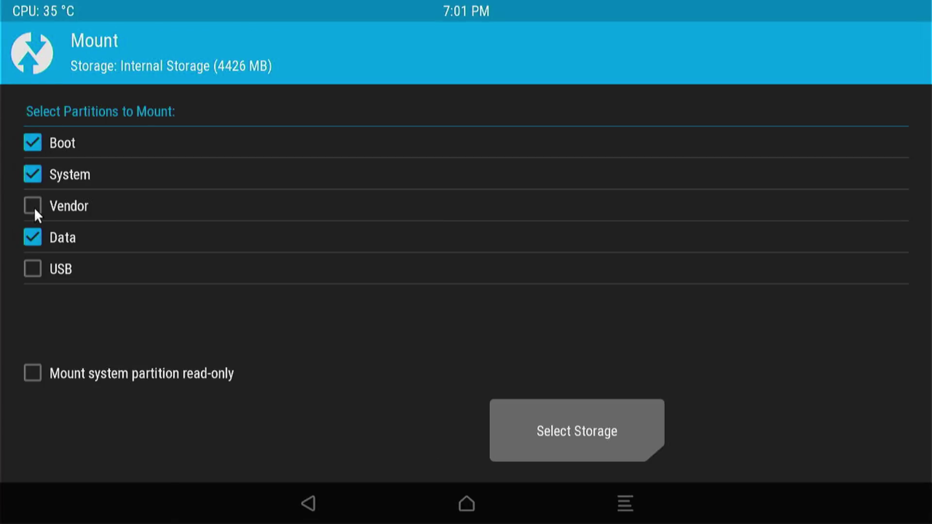
click(34, 207)
click(564, 425)
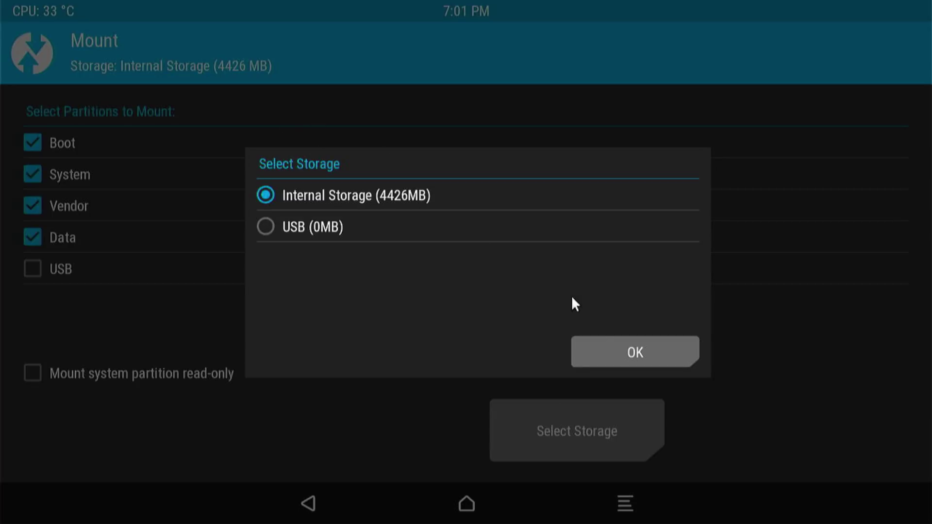
click(617, 354)
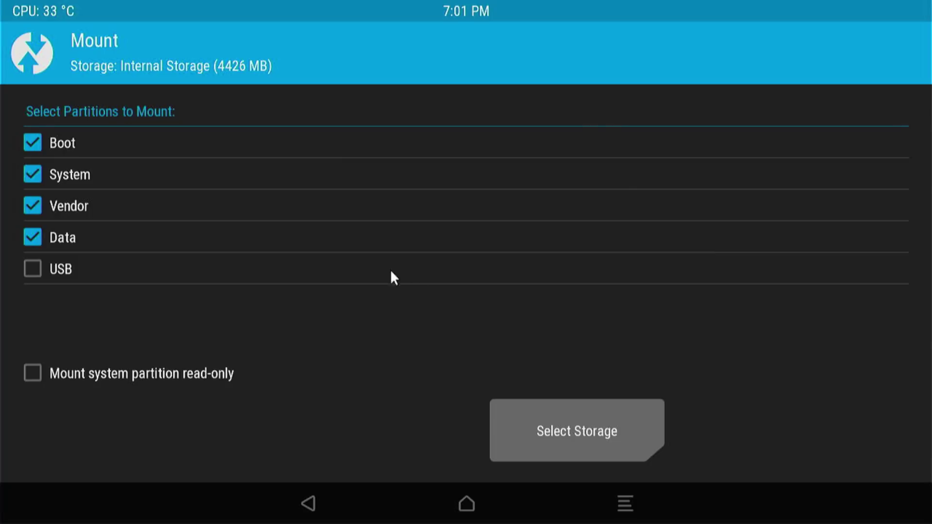
click(305, 507)
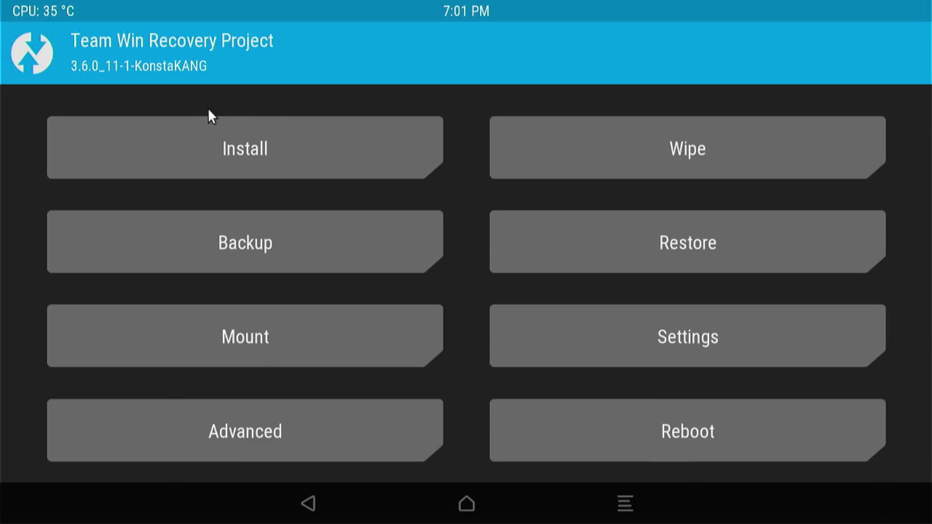
Flash open_gapps-arm64-11.0-pico-20220211.zip from Download with Skip Digest check turned off.
click(253, 166)
click(46, 322)
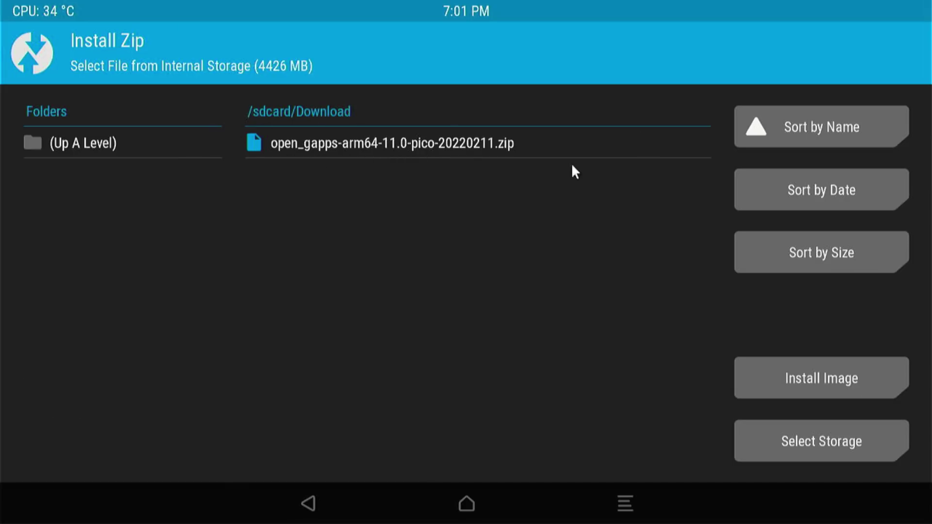
click(461, 141)
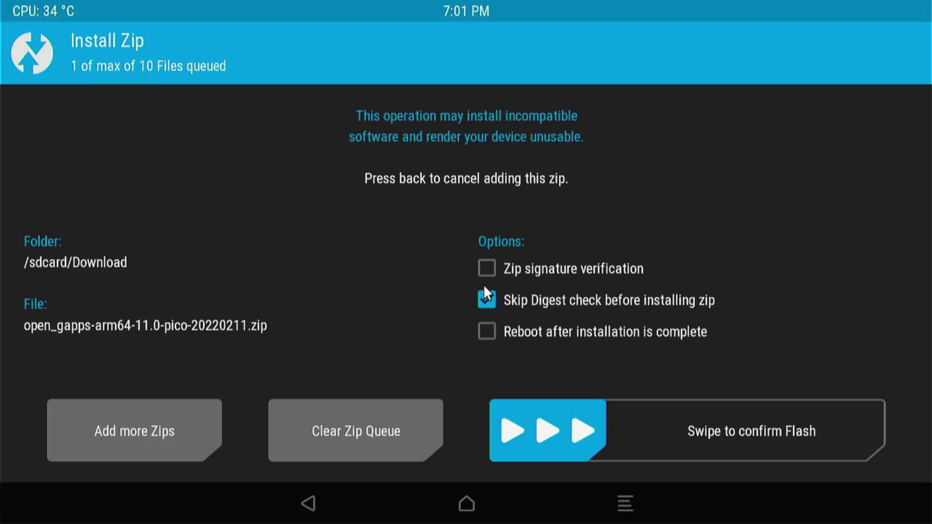
click(481, 298)
drag(509, 432, 835, 434)
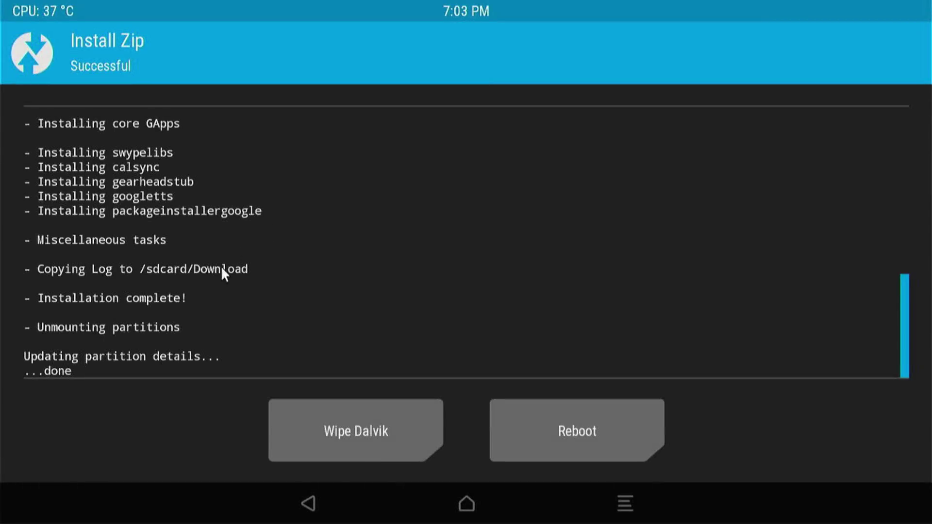
Wipe the Dalvik cache and reboot into LineageOS.
click(339, 432)
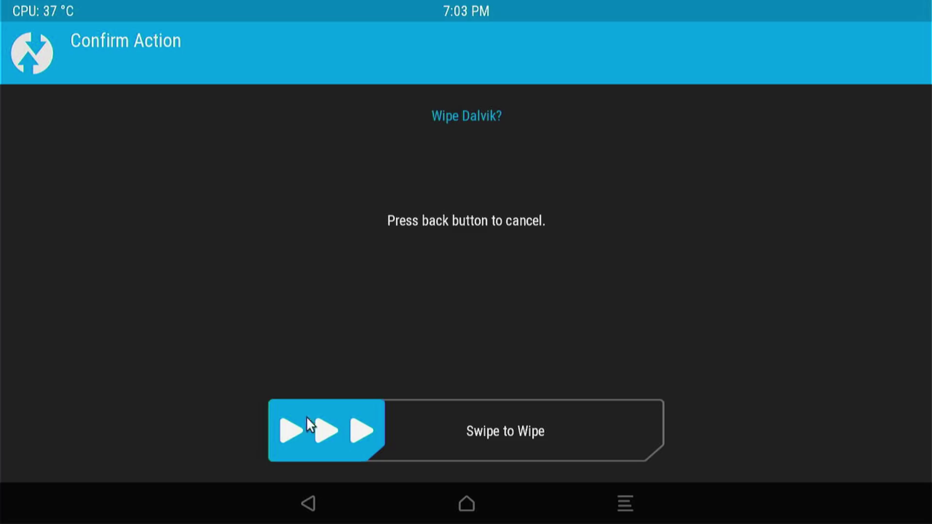
drag(307, 417, 686, 446)
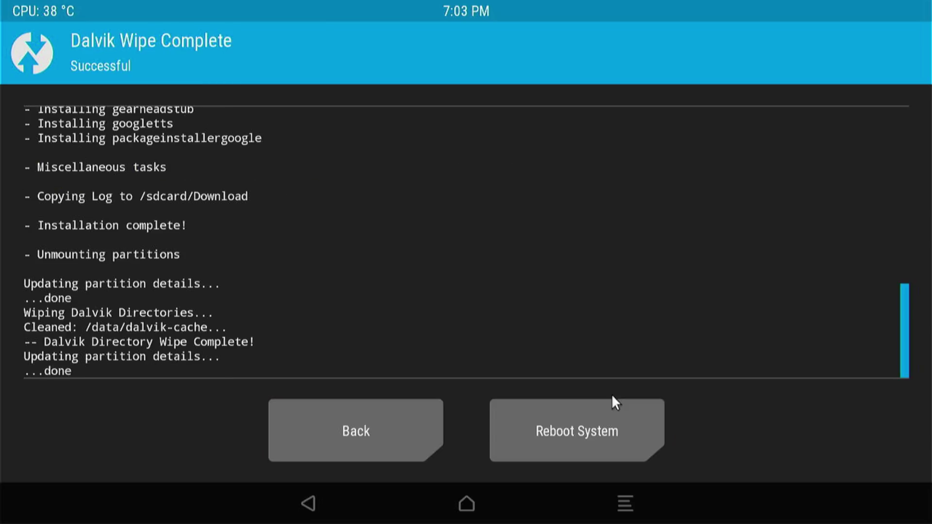
click(541, 426)
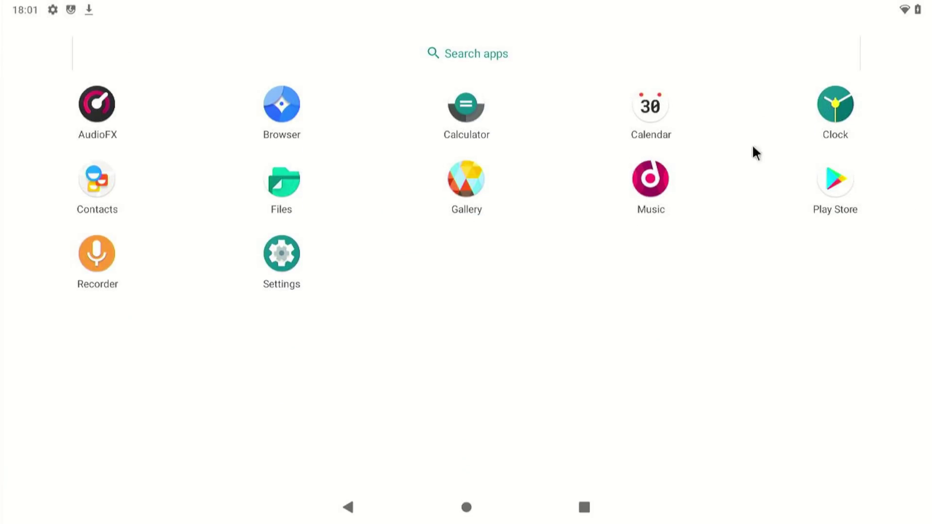
Launch Play Store, then enter 'honeygain download' into a Google search.
click(840, 180)
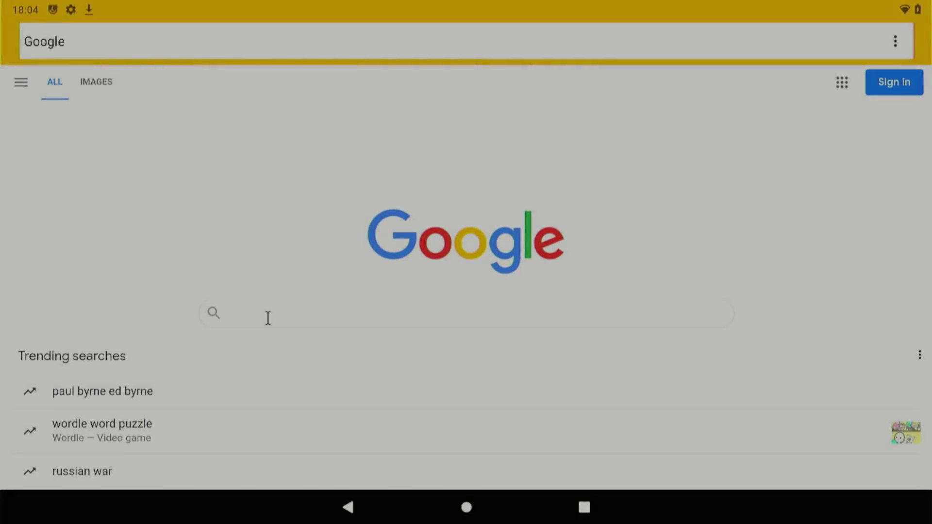
click(266, 314)
text(honeyga)
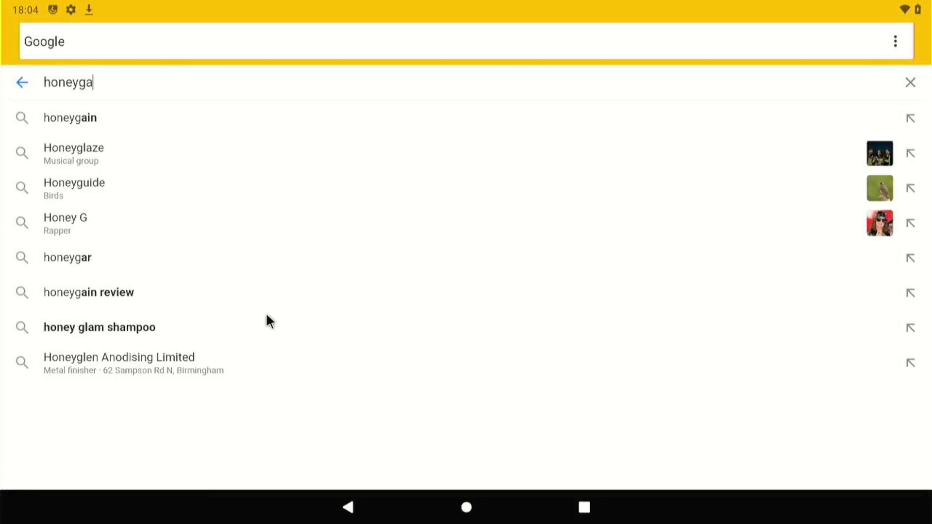
text(in download)
Run the 'honeygain download' search and download honeygain_app.apk from the Honeygain site.
key(Return)
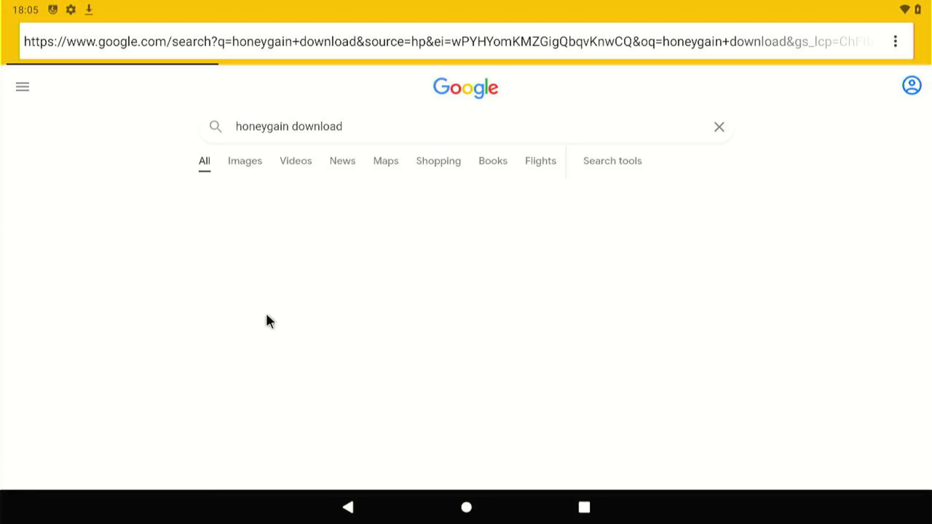
click(277, 318)
drag(180, 154, 198, 197)
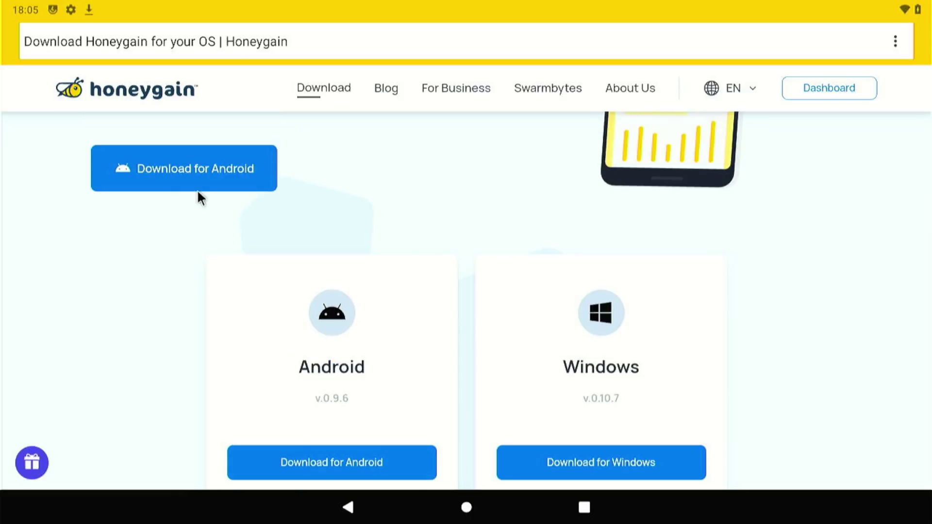
click(179, 169)
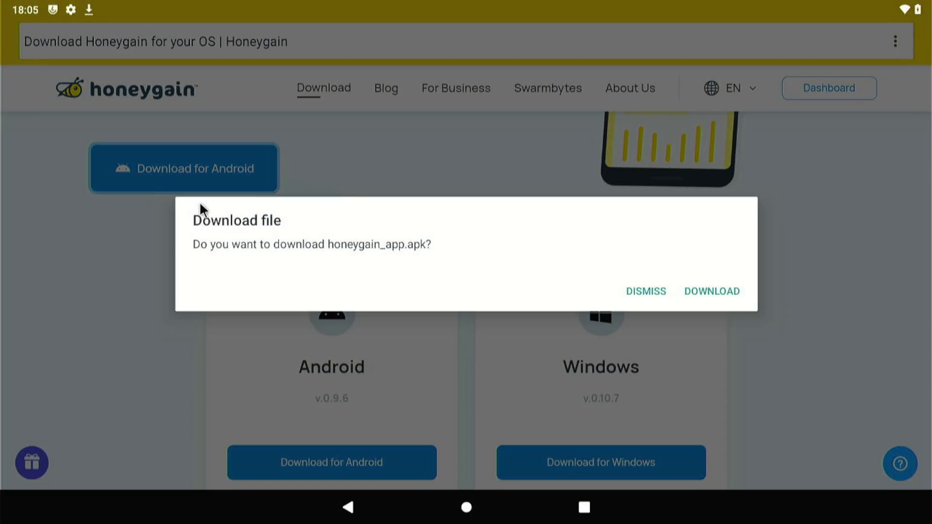
click(722, 294)
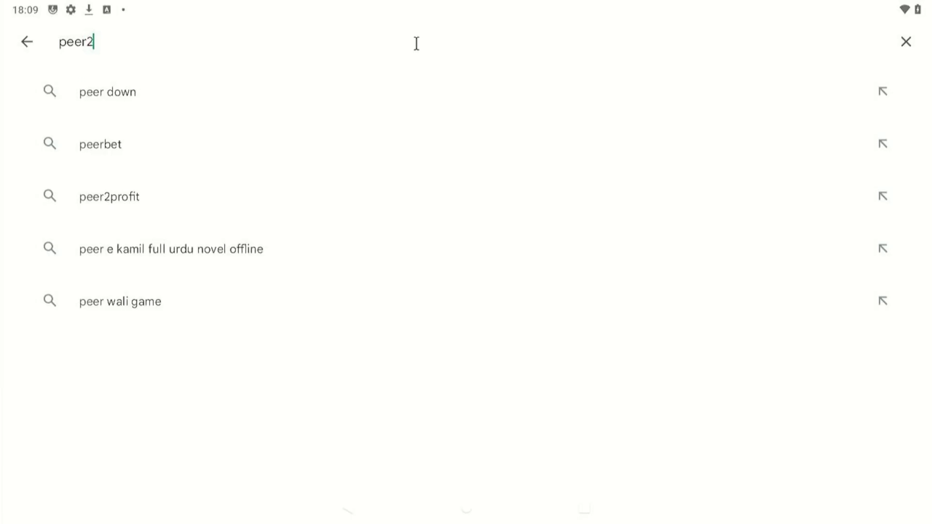
Search Play Store for 'profit' and install Peer2Profit - Earn Money.
text(profit)
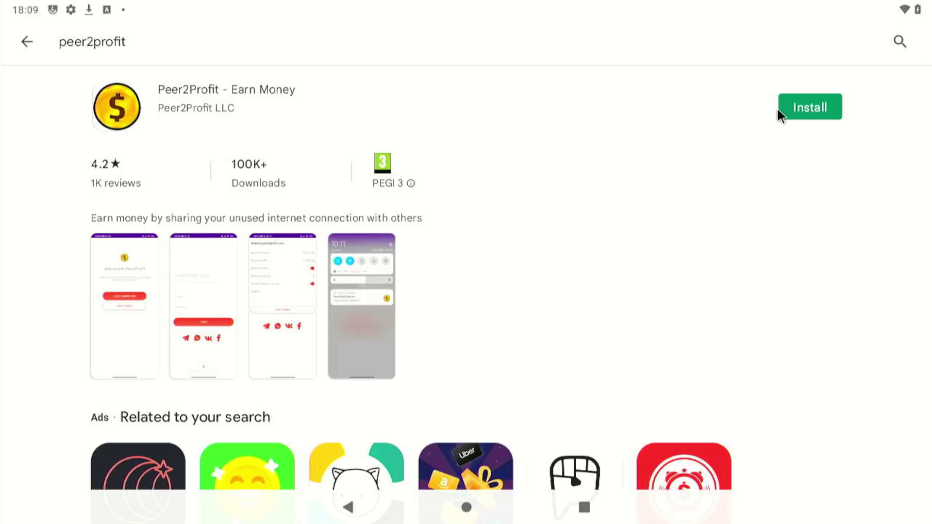
click(810, 108)
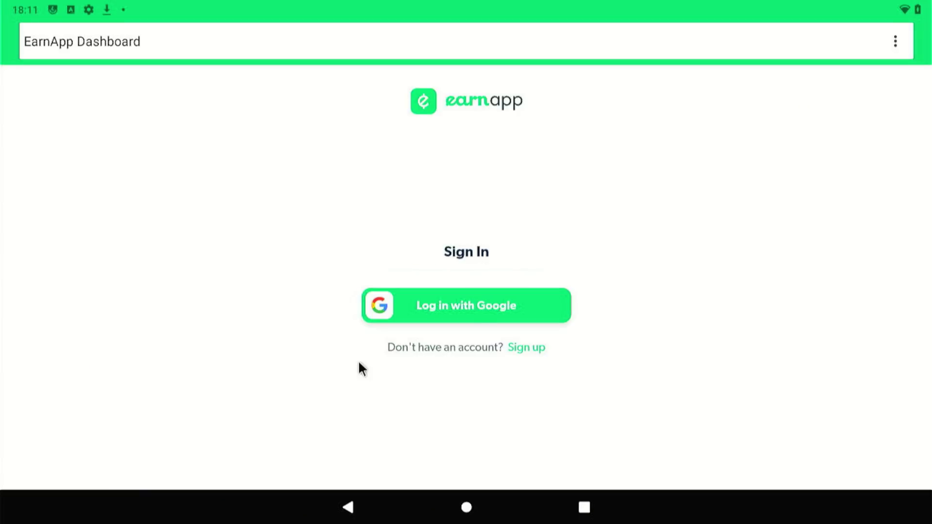
Sign in to EarnApp with the existing Google account, dismiss the promo popup, and return home.
click(460, 311)
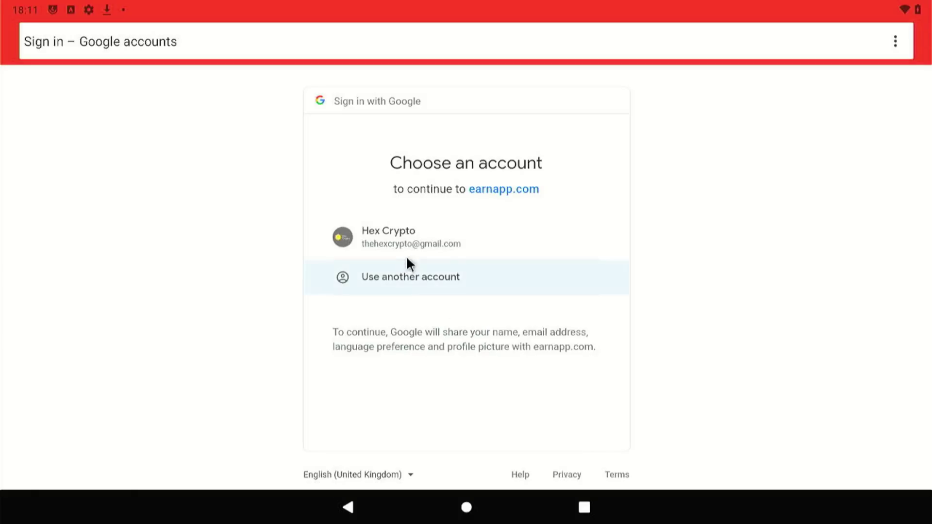
click(439, 242)
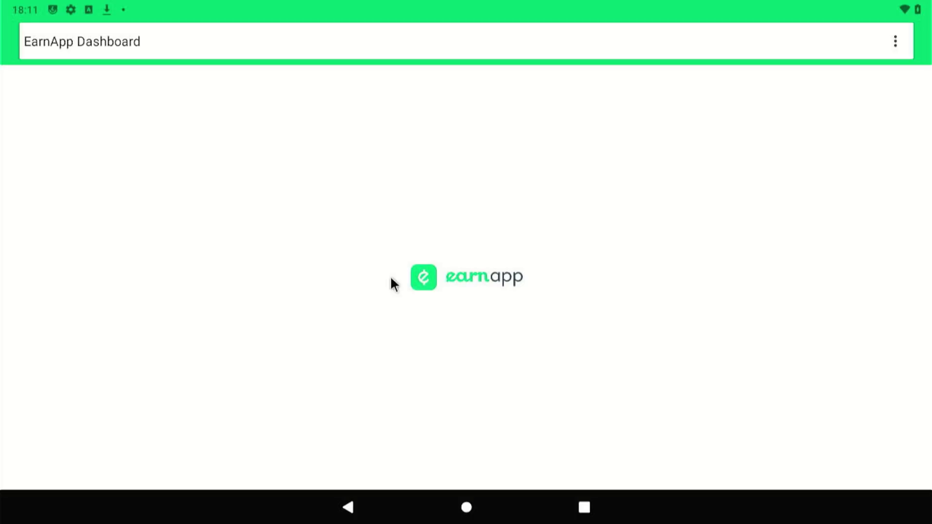
scroll(262, 270, down, 5)
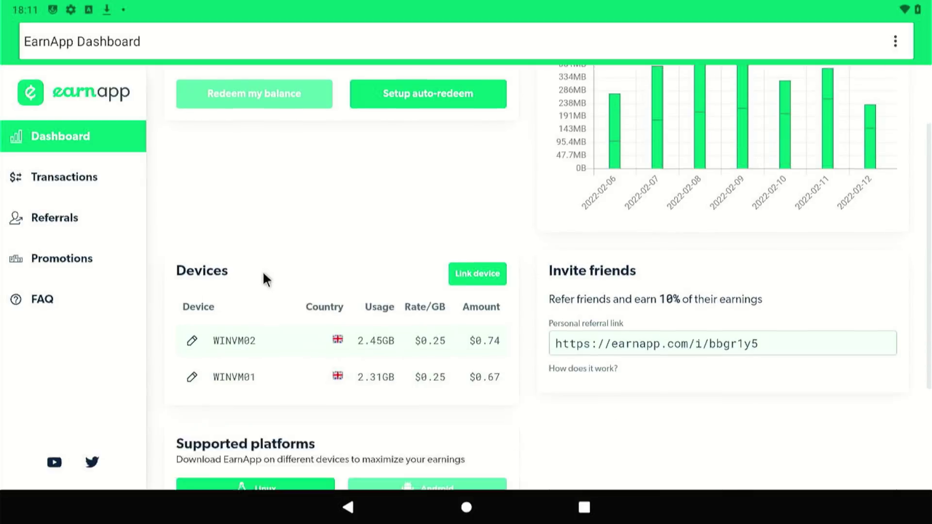
click(825, 401)
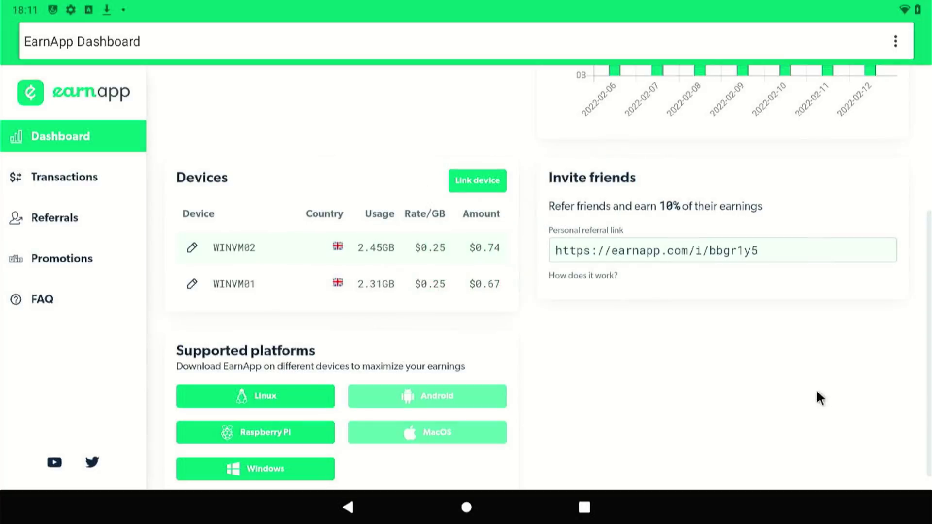
scroll(570, 378, down, 1)
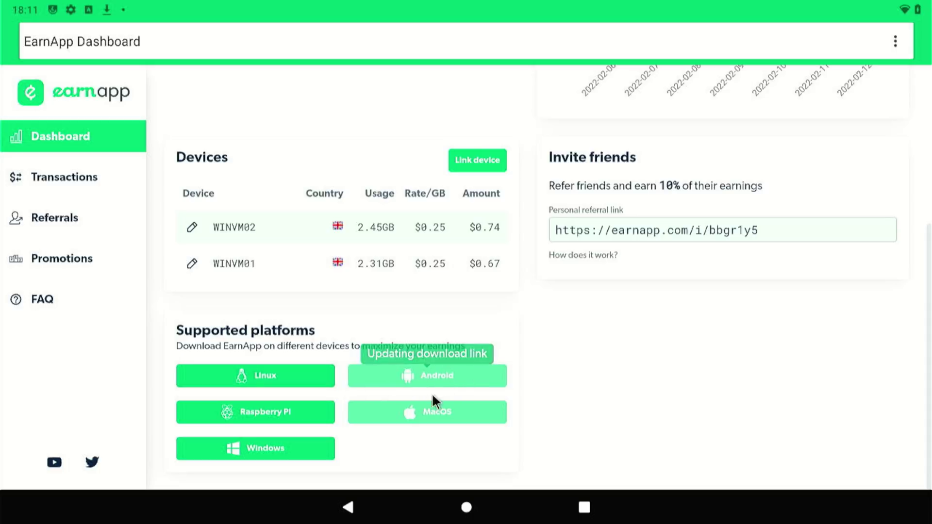
key(Escape)
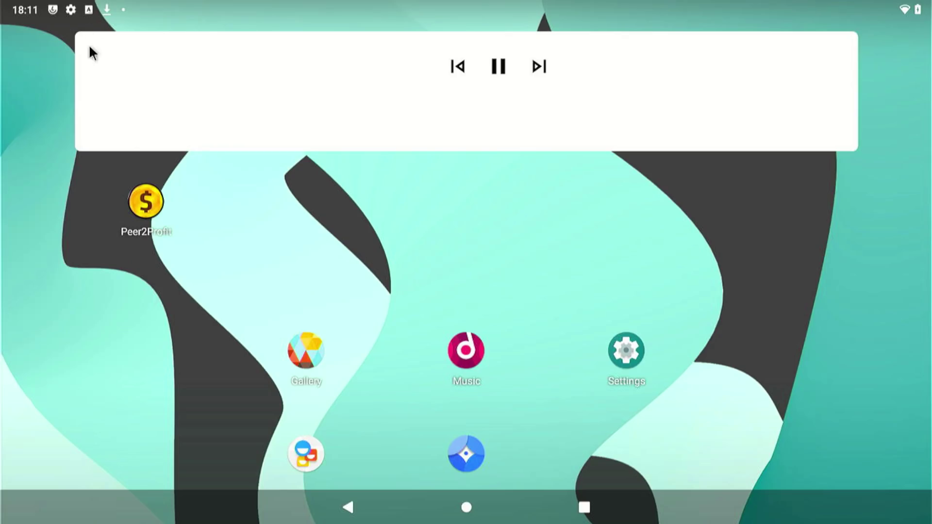
Open honeygain_app.apk from notifications and allow the Browser to install unknown apps.
key(super+n)
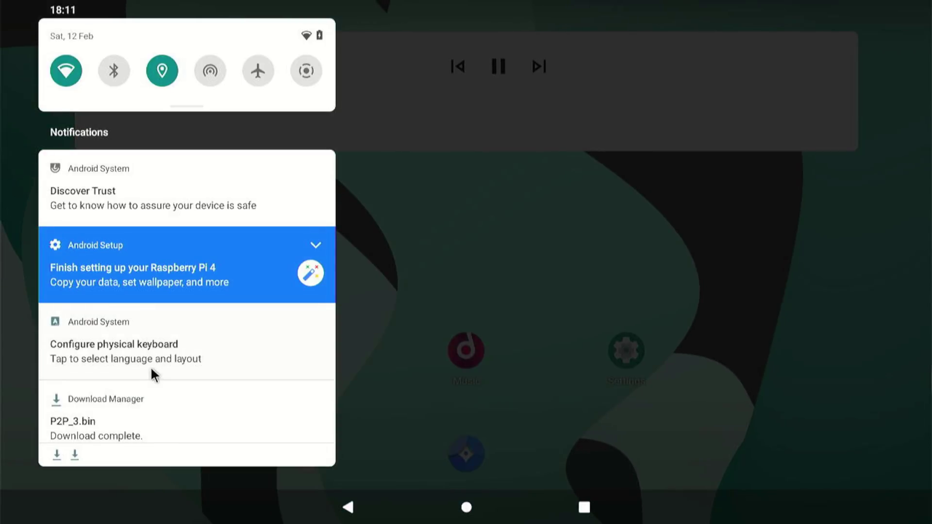
drag(191, 360, 183, 151)
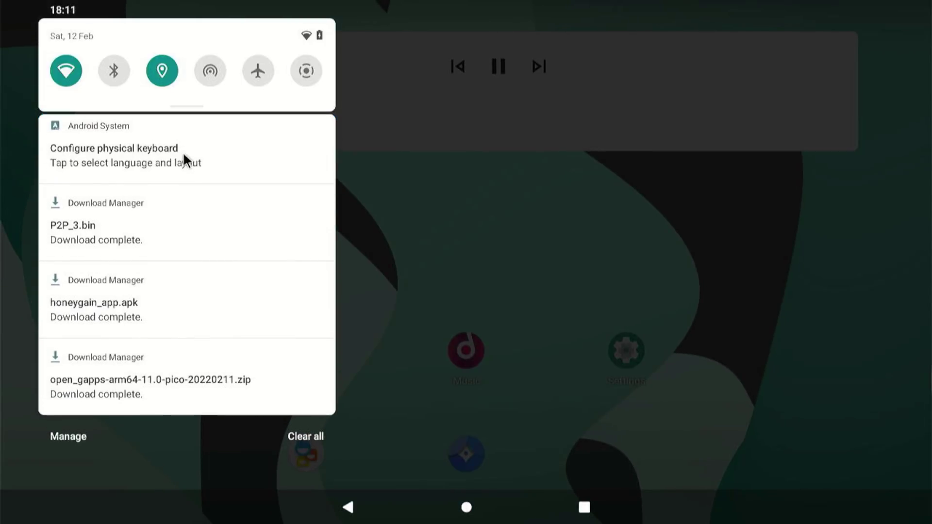
click(85, 325)
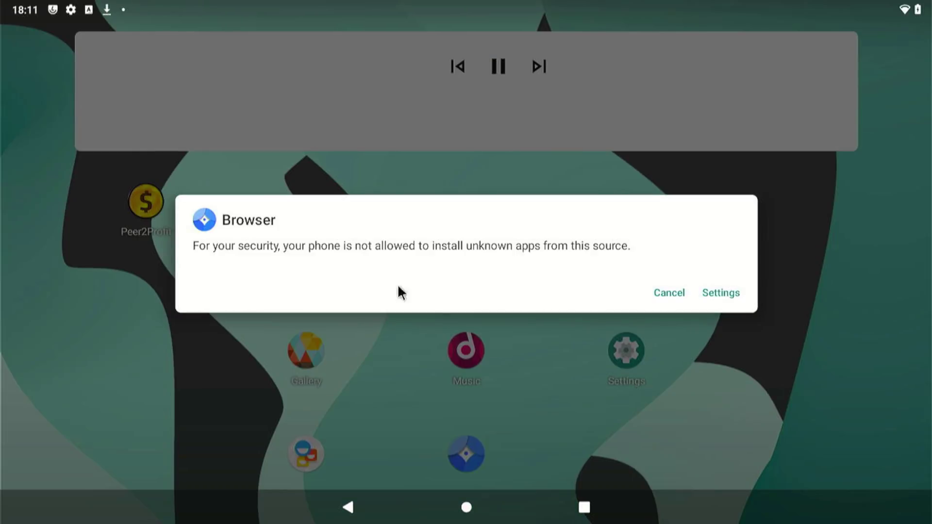
click(717, 297)
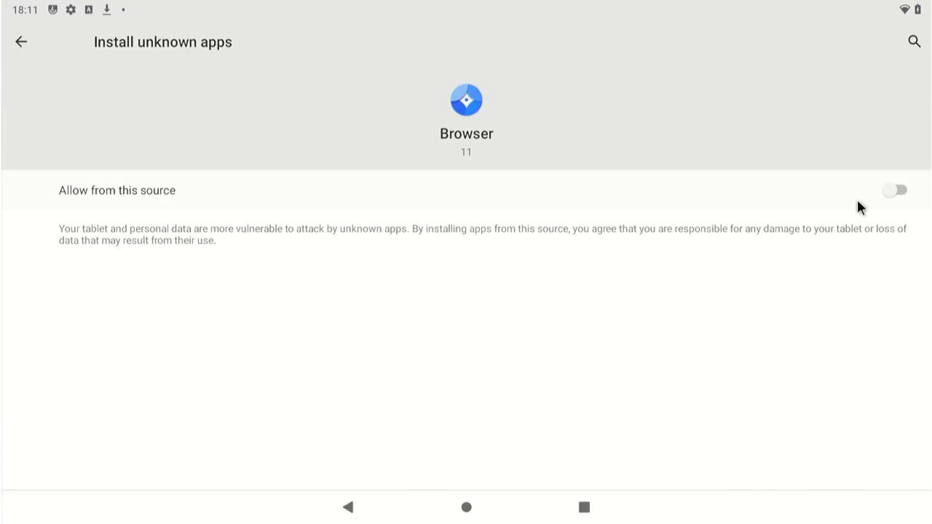
click(895, 194)
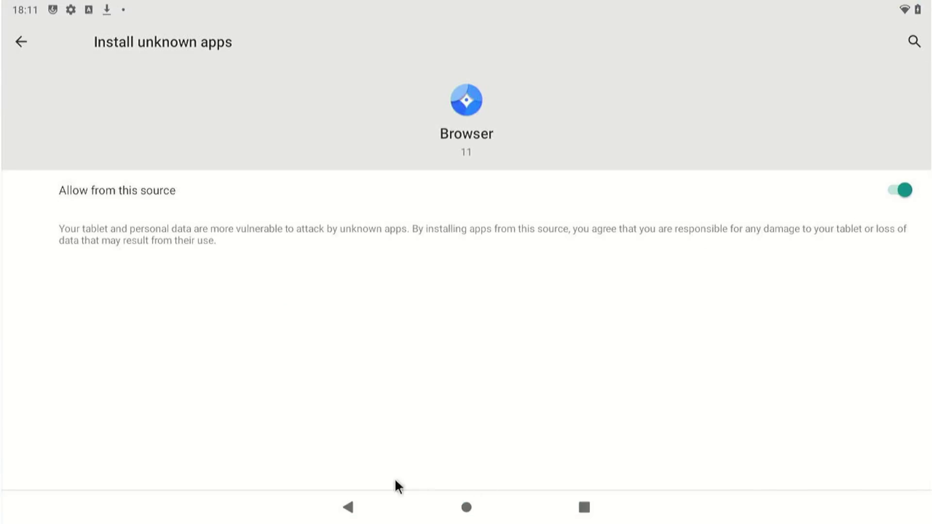
click(349, 508)
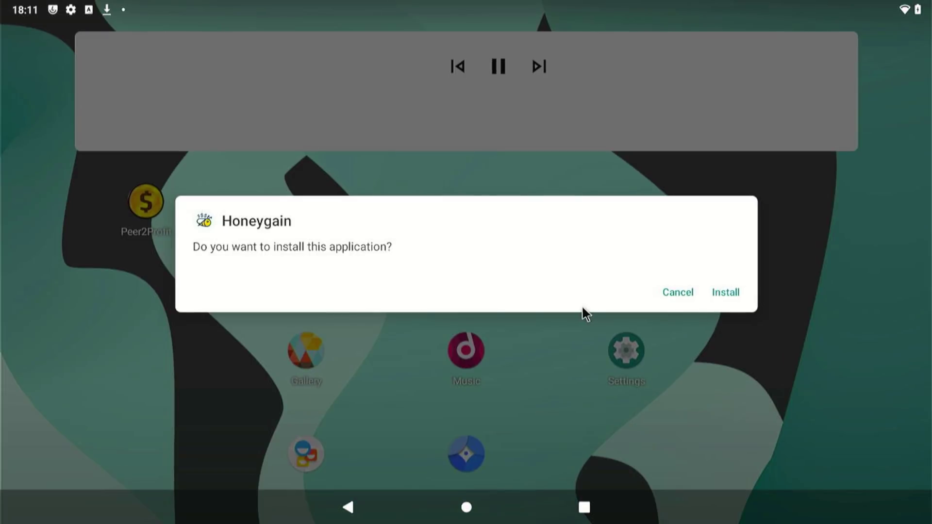
Install Honeygain, open it, and accept its Terms of Use.
click(731, 293)
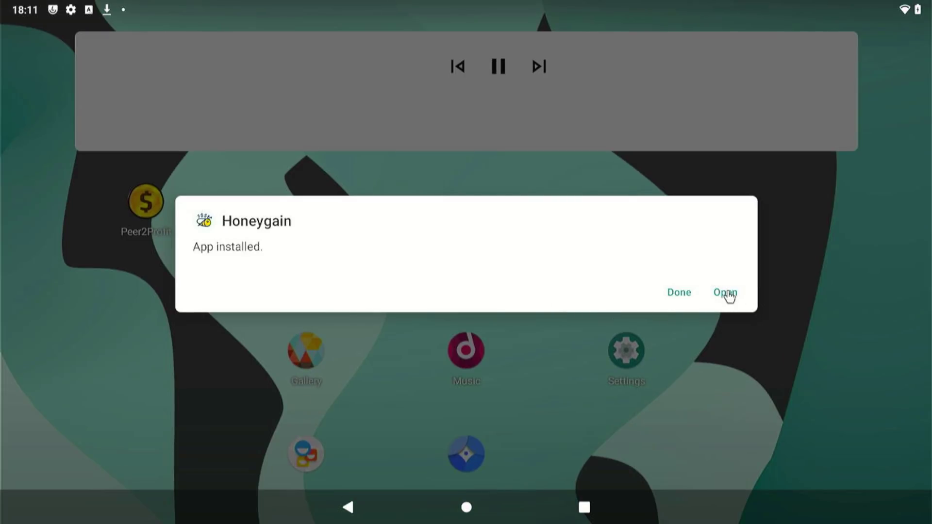
click(725, 293)
click(461, 472)
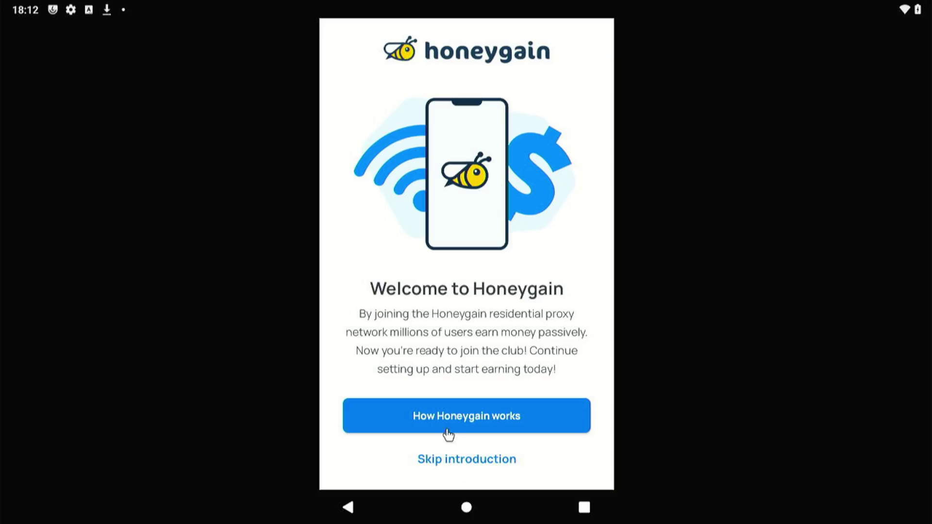
Let Honeygain use mobile data, finish setup, disable battery optimization and allow background running.
click(447, 458)
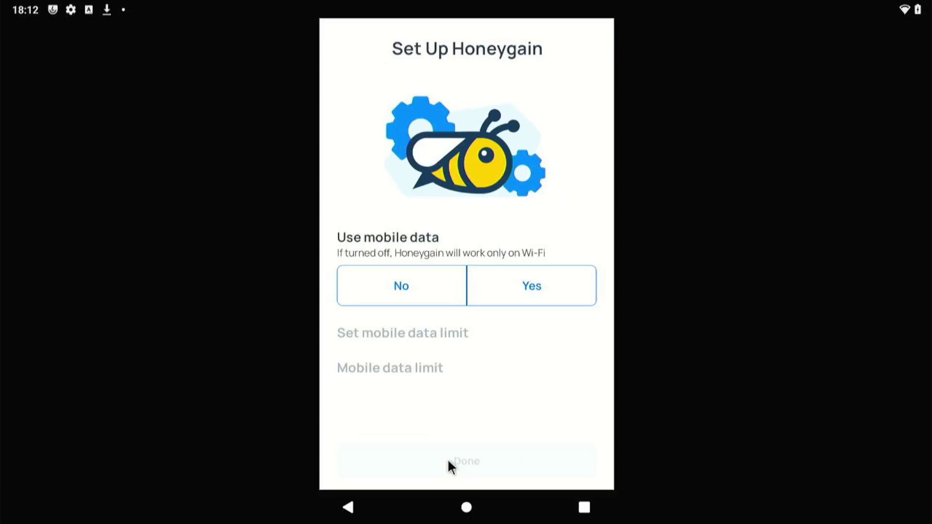
click(511, 291)
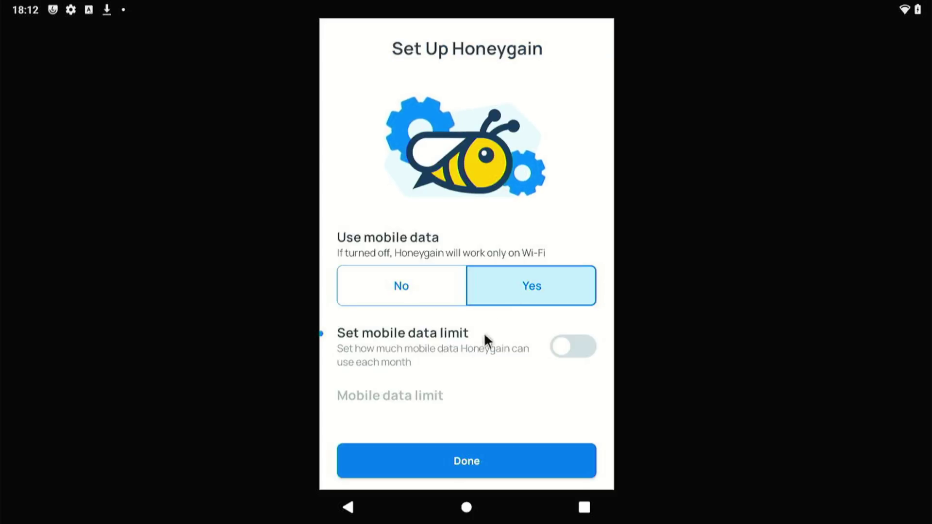
click(458, 462)
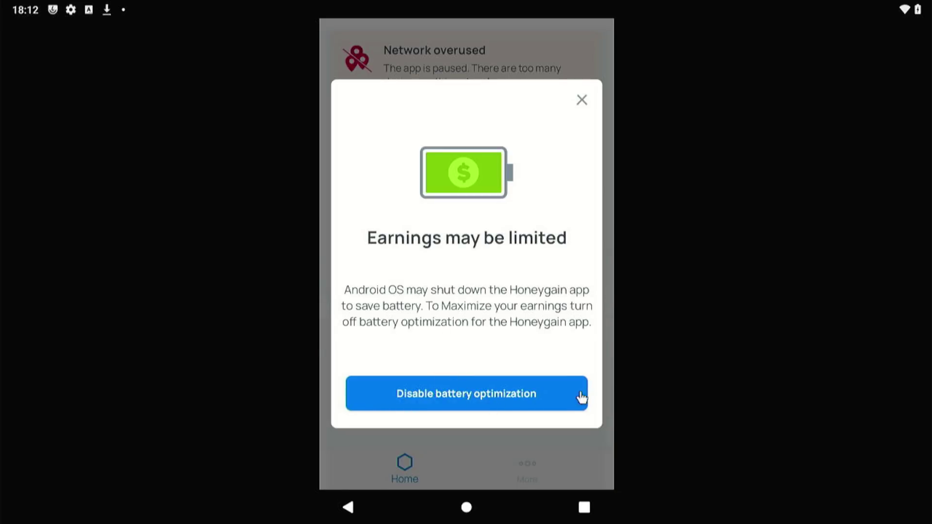
click(468, 393)
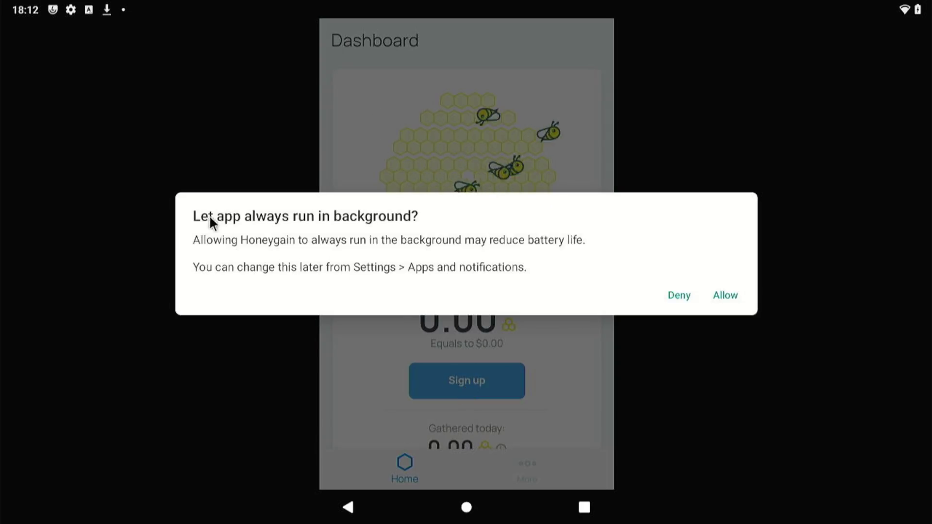
click(731, 297)
Open and close the Honeygain sign-up form, then return to the home screen.
scroll(553, 62, down, 5)
scroll(501, 374, up, 6)
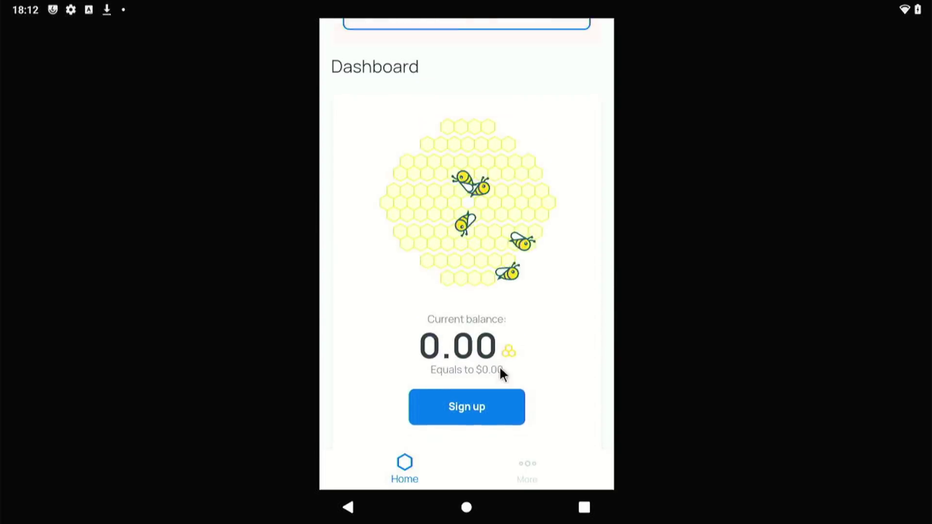
click(477, 442)
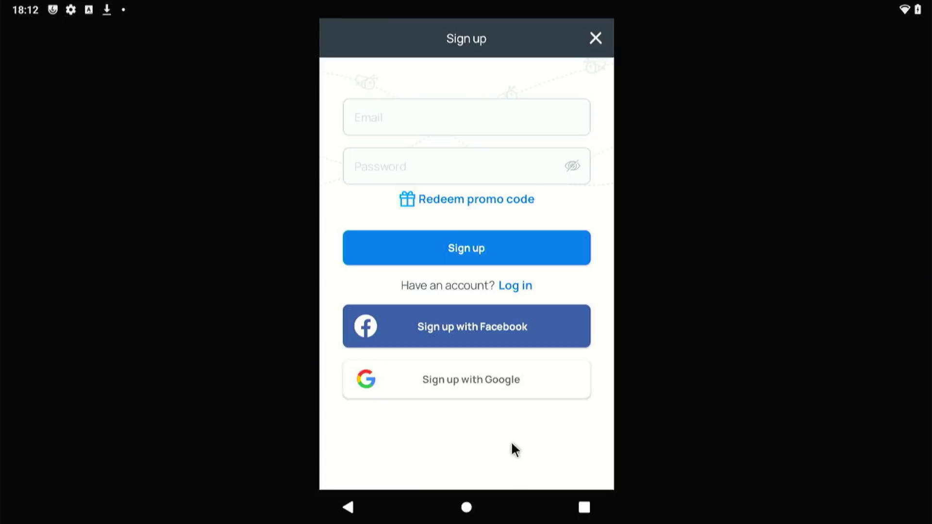
key(Escape)
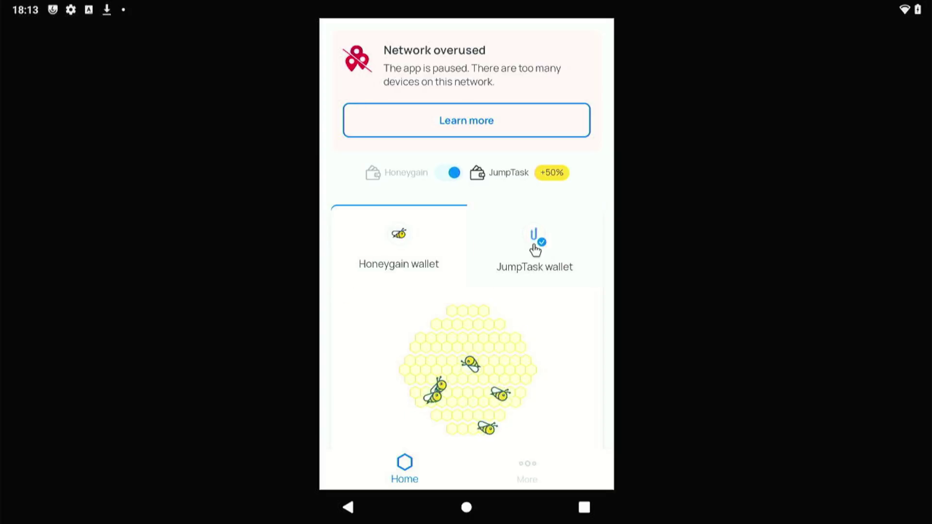
click(466, 507)
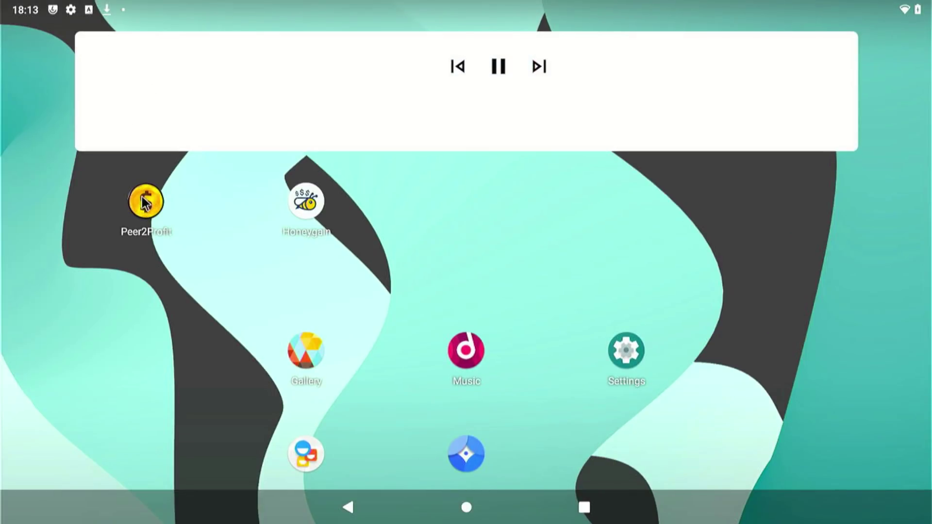
Launch Peer2Profit, log in with e-mail, and allow it to always run in background.
click(145, 201)
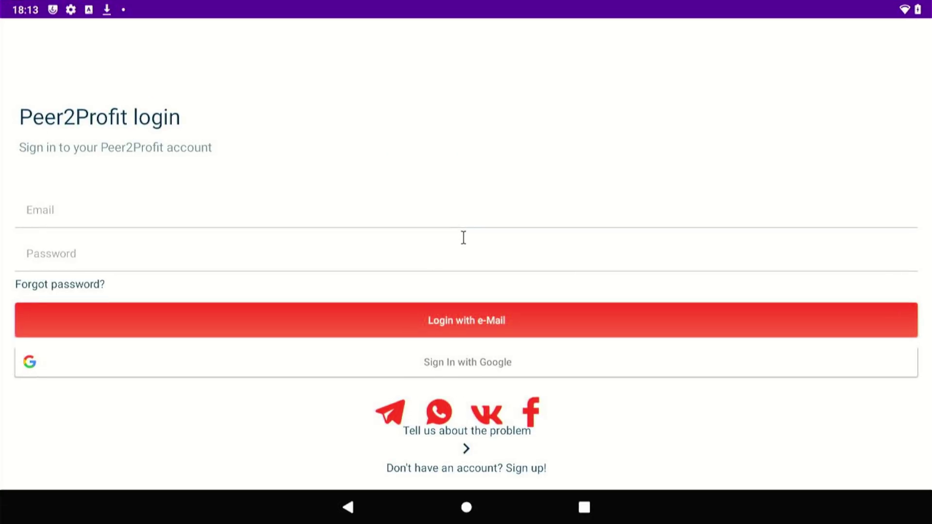
click(341, 320)
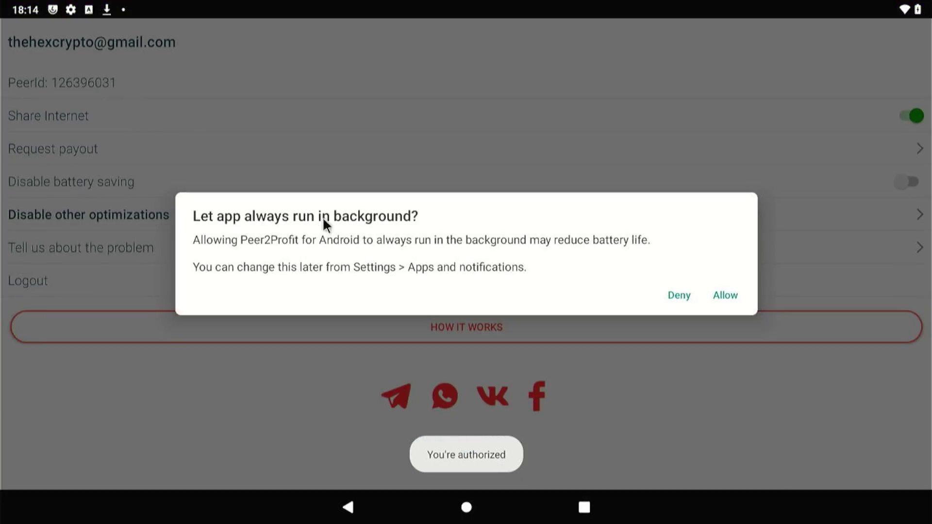
click(724, 297)
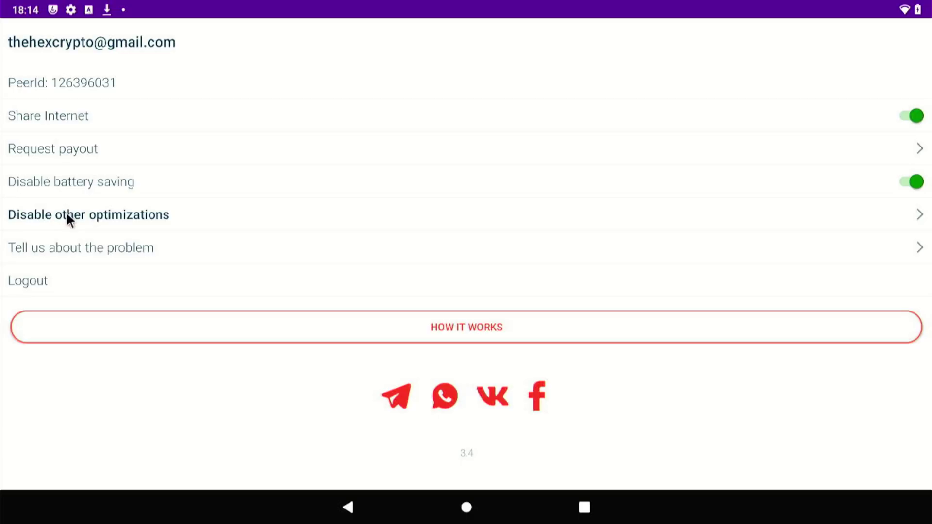
In other optimizations, enable automatic restart and remove background restrictions for Peer2Profit.
click(69, 219)
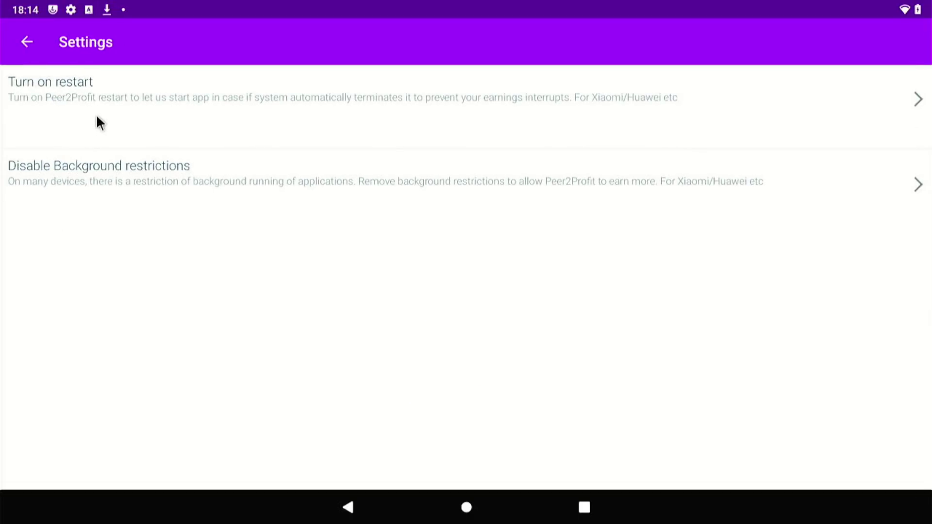
click(833, 112)
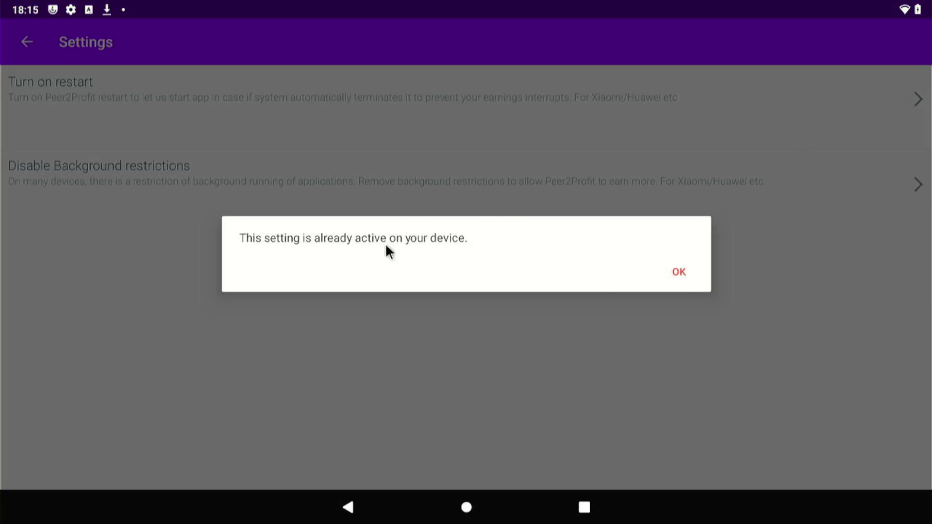
click(682, 276)
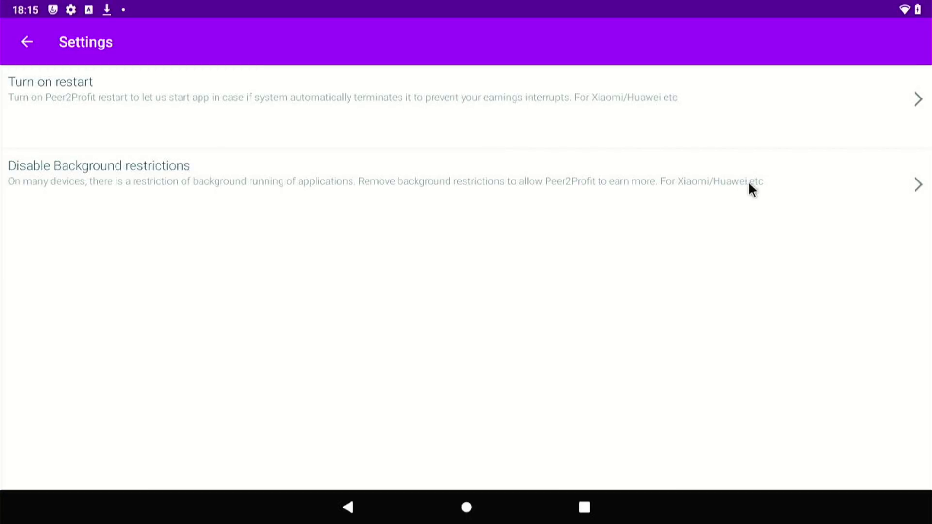
click(768, 181)
click(695, 273)
click(22, 44)
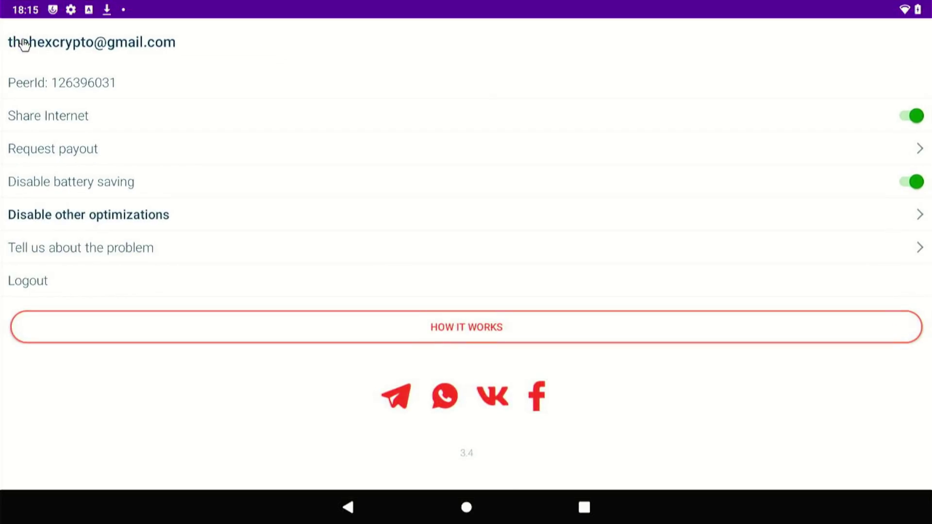
click(461, 507)
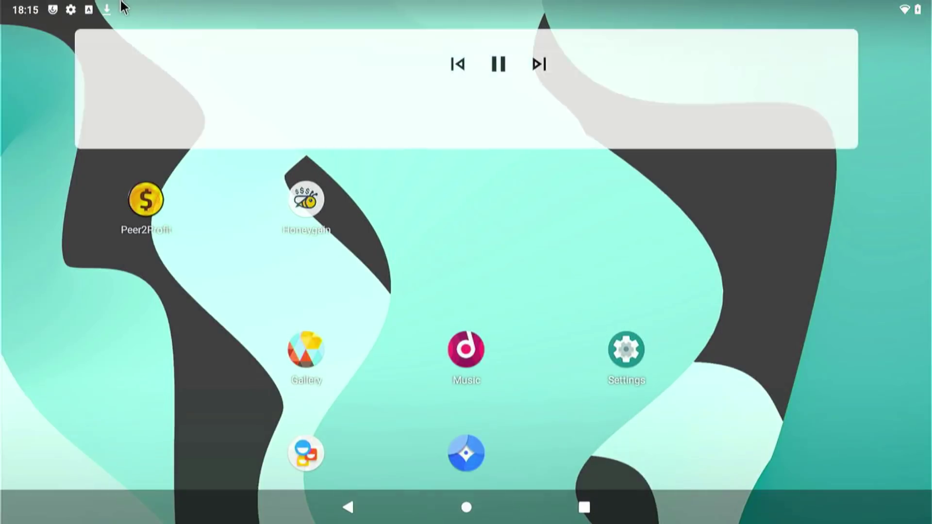
key(super+n)
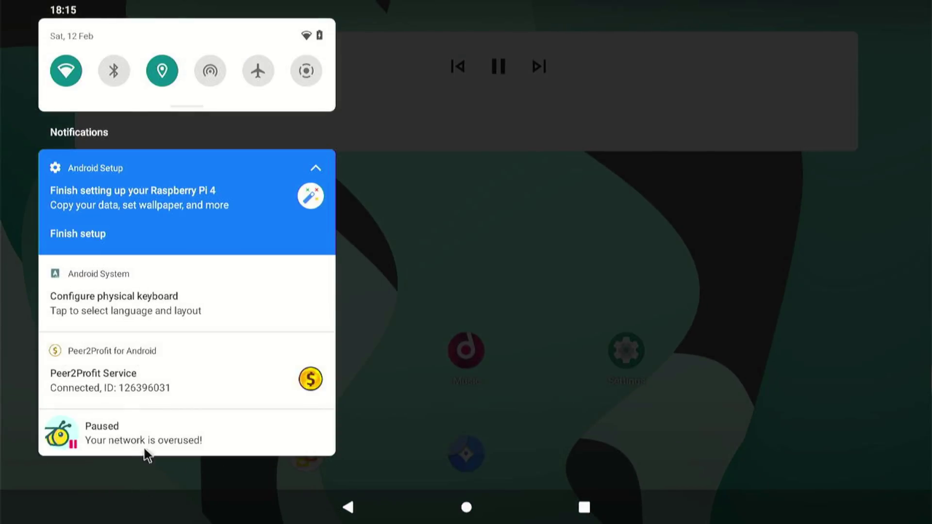
click(308, 471)
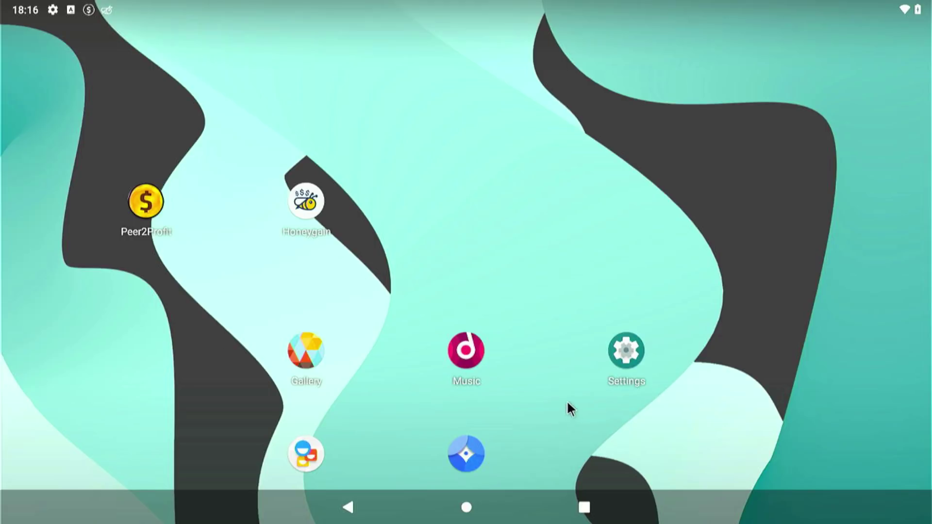
drag(567, 403, 532, 1)
drag(529, 97, 502, 442)
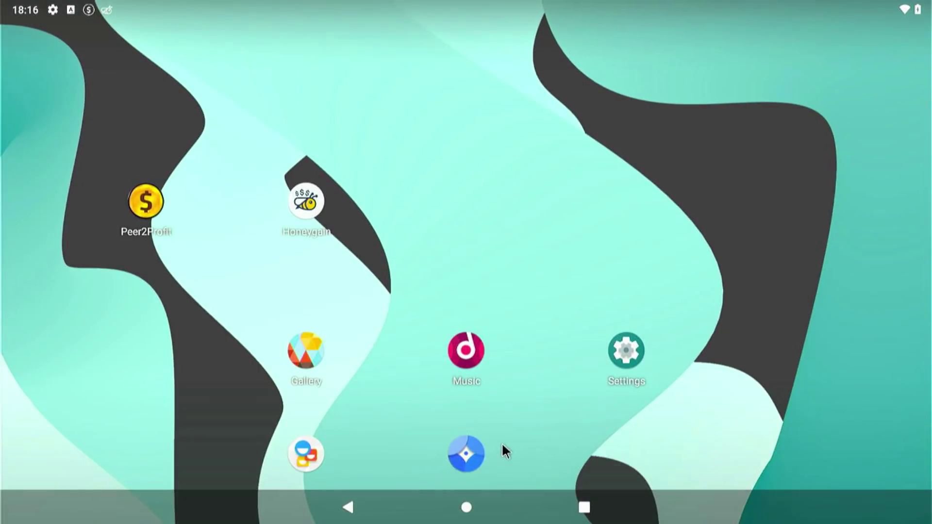